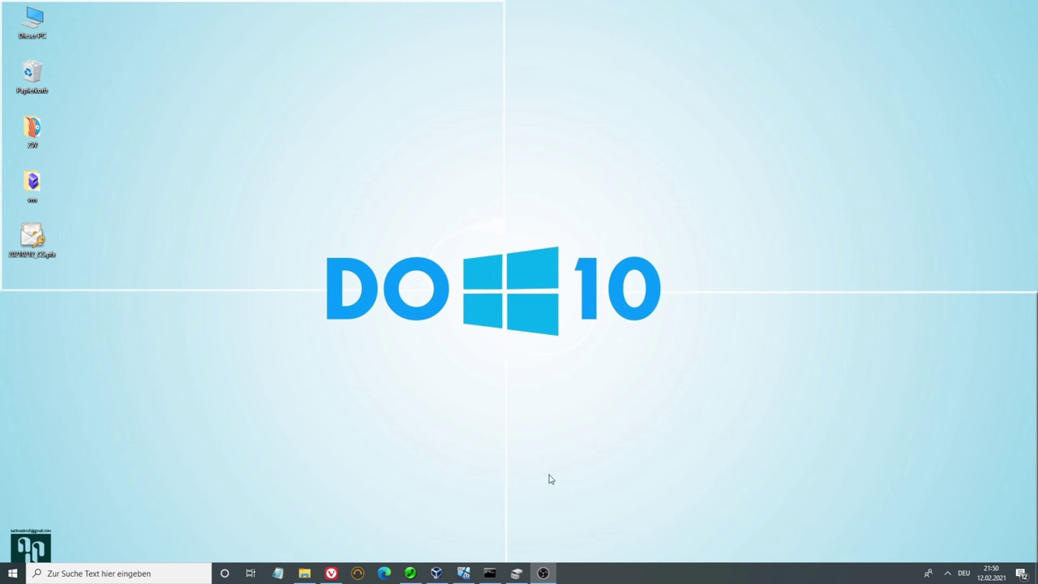
Open the TEST (X:) drive and create a new OpenDocument Text file with its default name
click(305, 573)
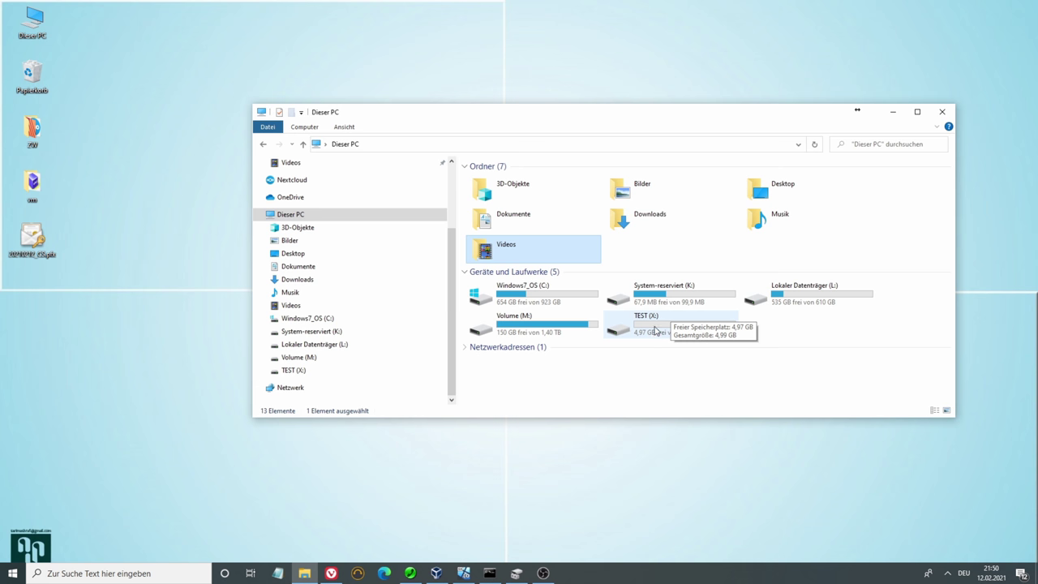
double_click(653, 328)
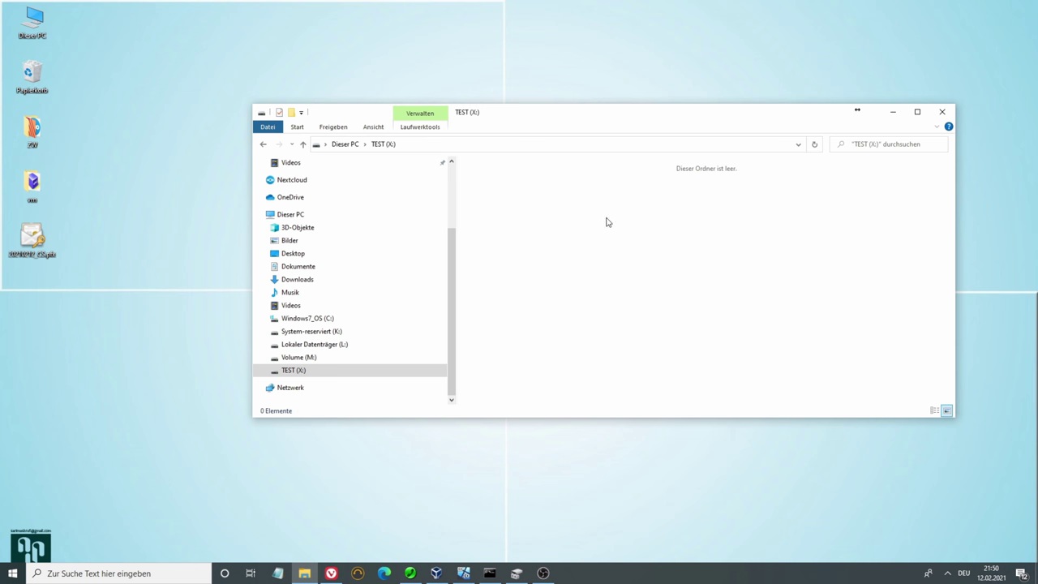
right_click(498, 216)
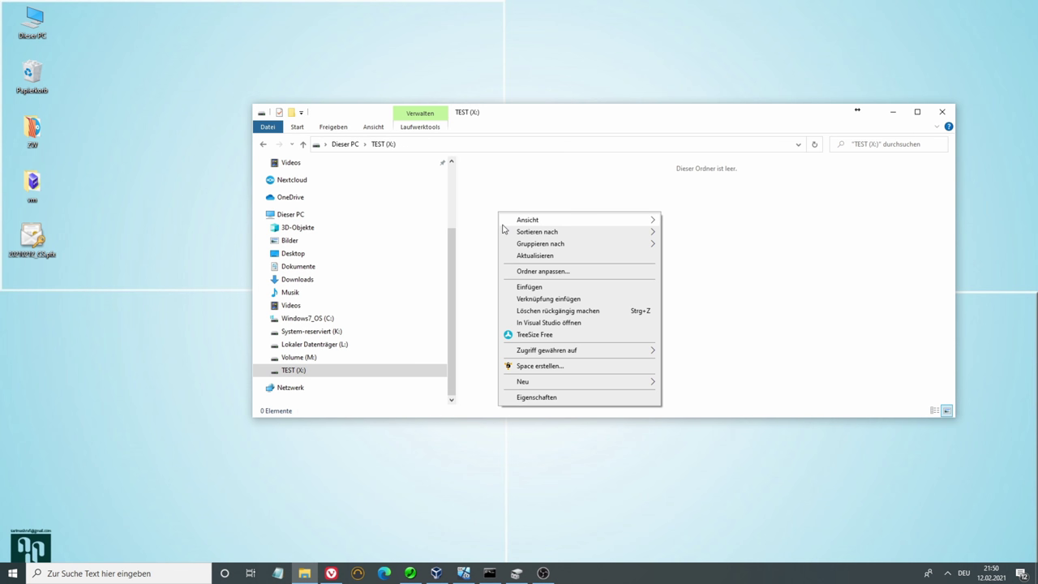
mouse_move(544, 385)
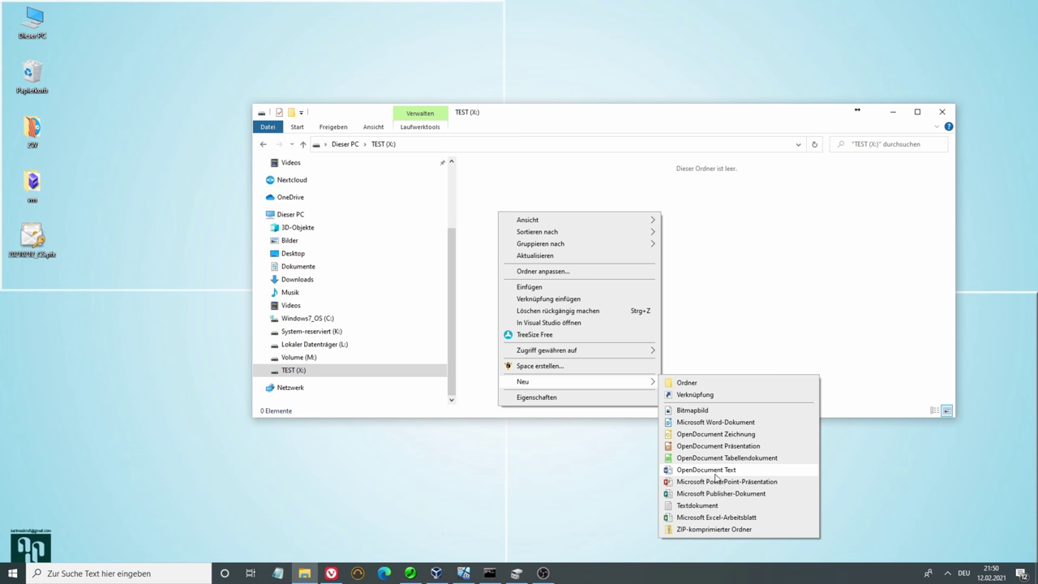
click(705, 469)
click(612, 354)
Create a new OpenDocument Tabellendokument spreadsheet on the drive, keeping its default name
right_click(592, 293)
mouse_move(649, 460)
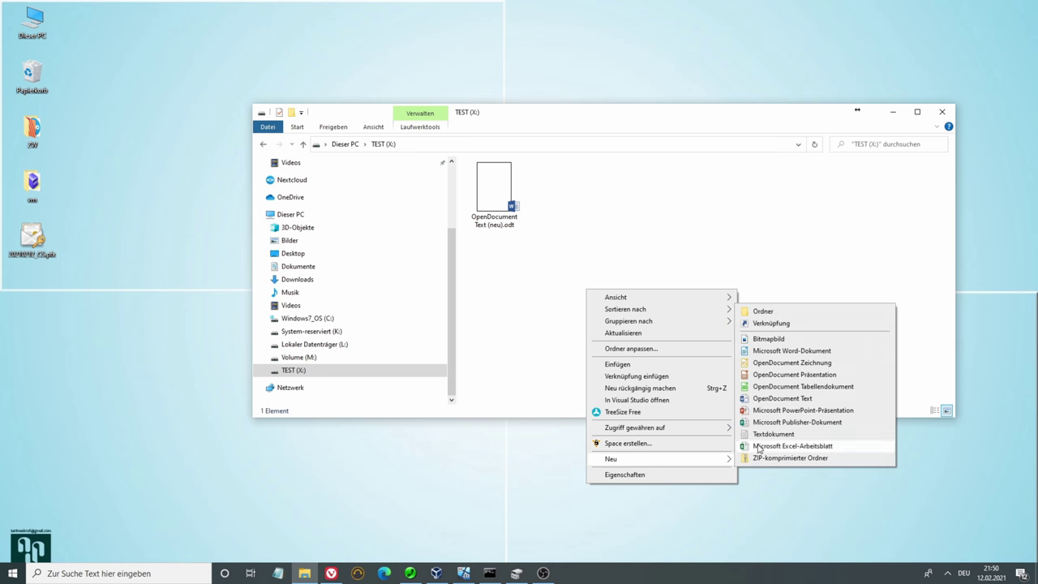
click(791, 387)
click(656, 338)
Open OpenDocument Text (neu).odt in LibreOffice Writer instead of Word
click(502, 196)
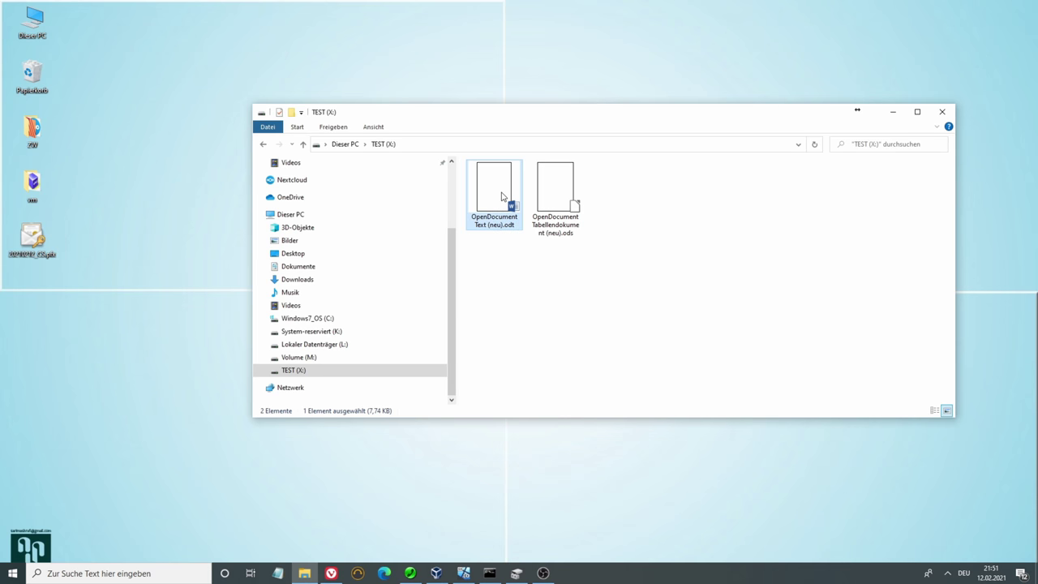
double_click(501, 196)
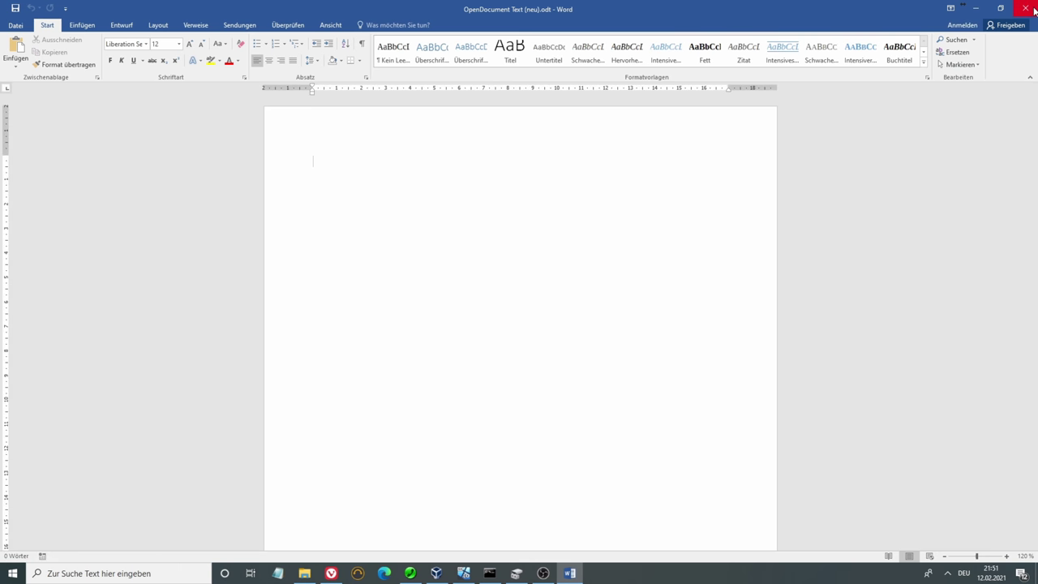
click(1022, 9)
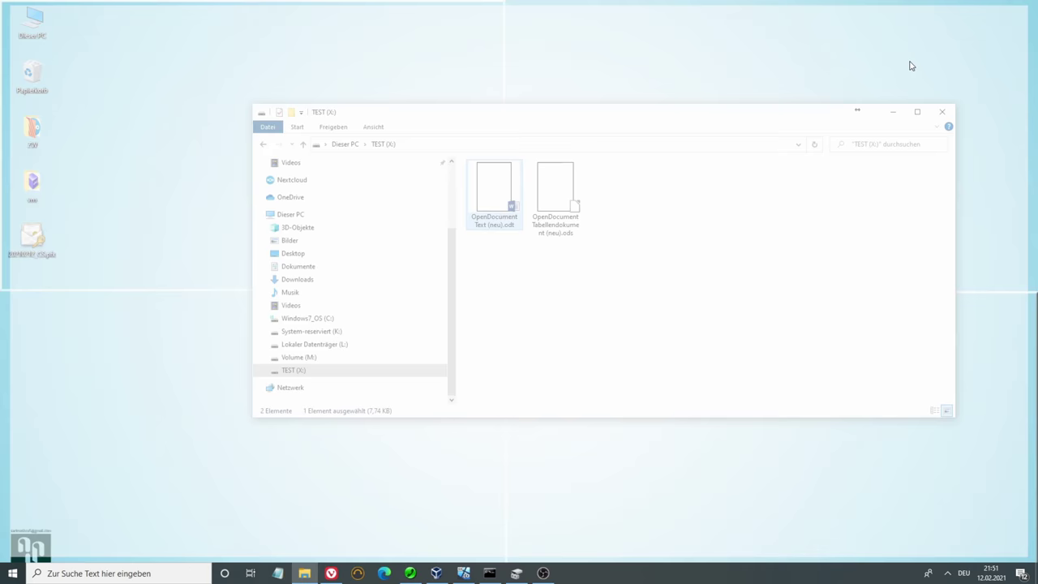
right_click(489, 203)
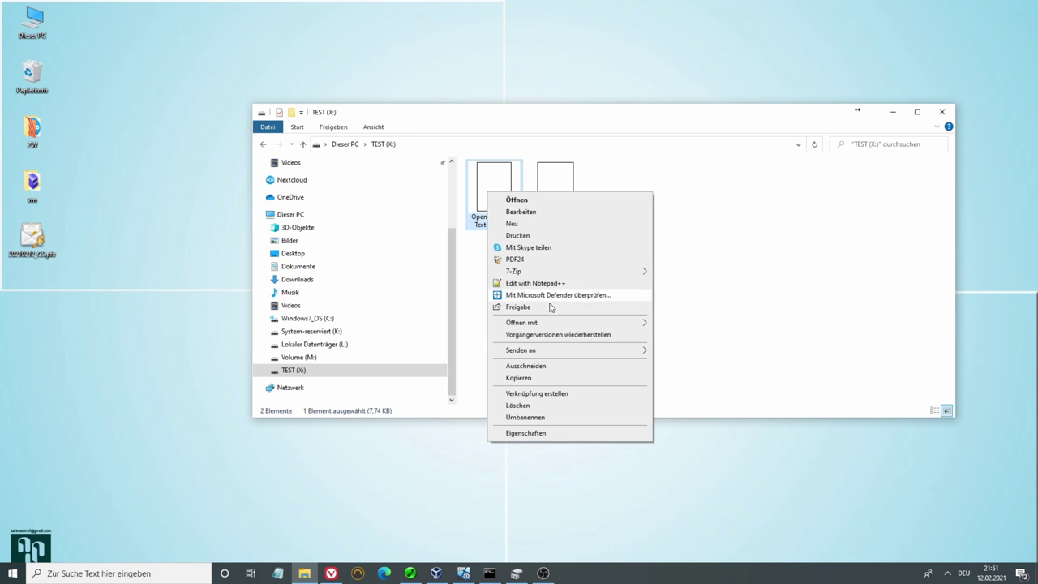
mouse_move(562, 324)
click(660, 321)
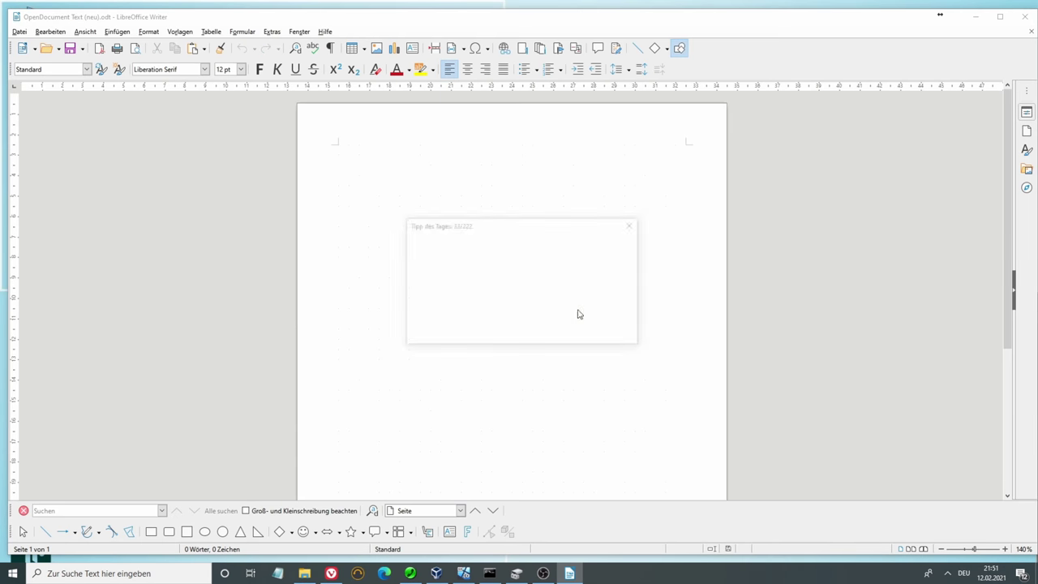
Type a 'Te st test' line into the blank Writer document and save it when closing
click(607, 331)
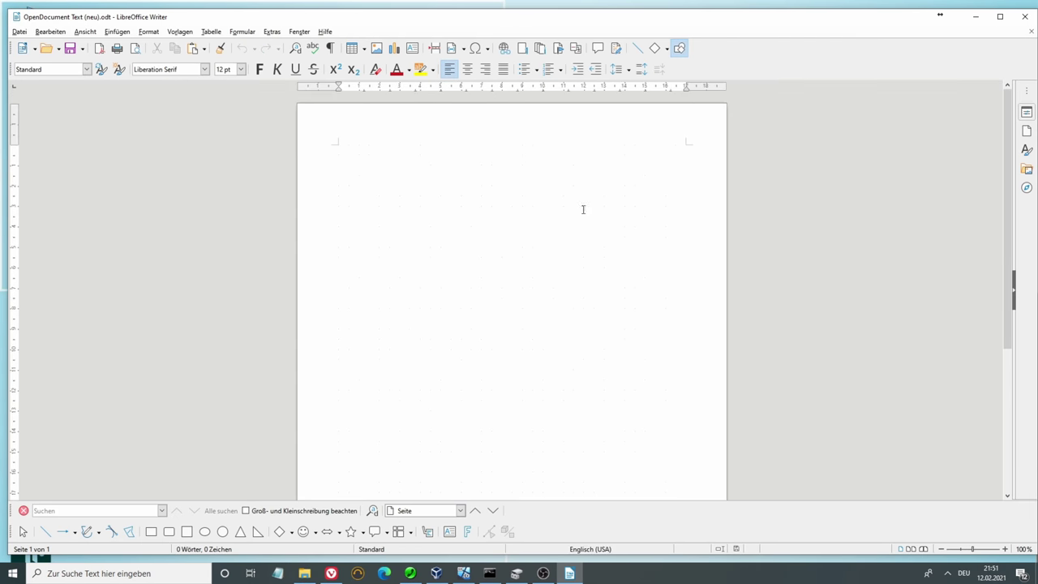
text(Te st teste)
click(1024, 16)
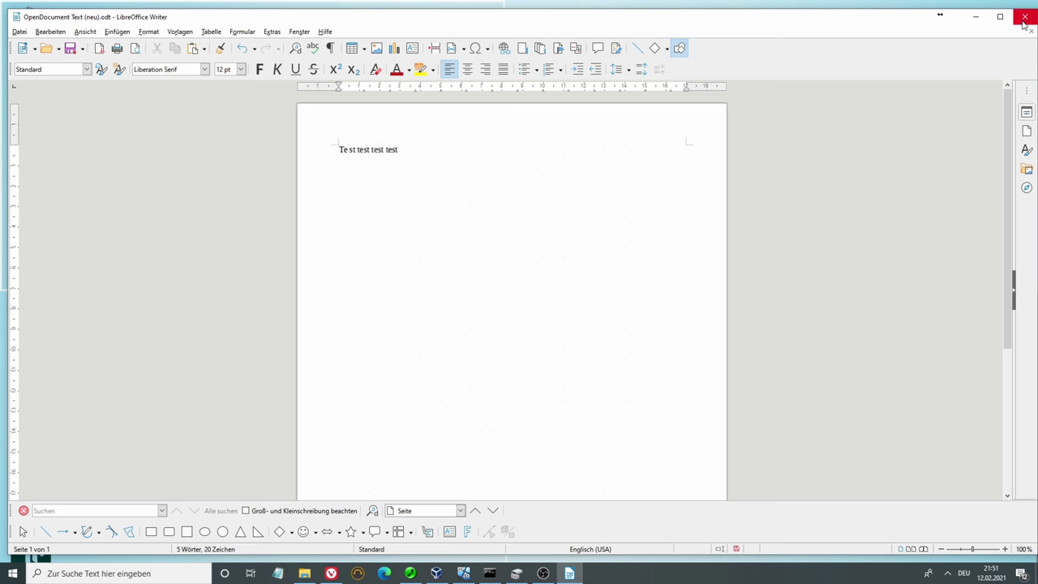
click(471, 312)
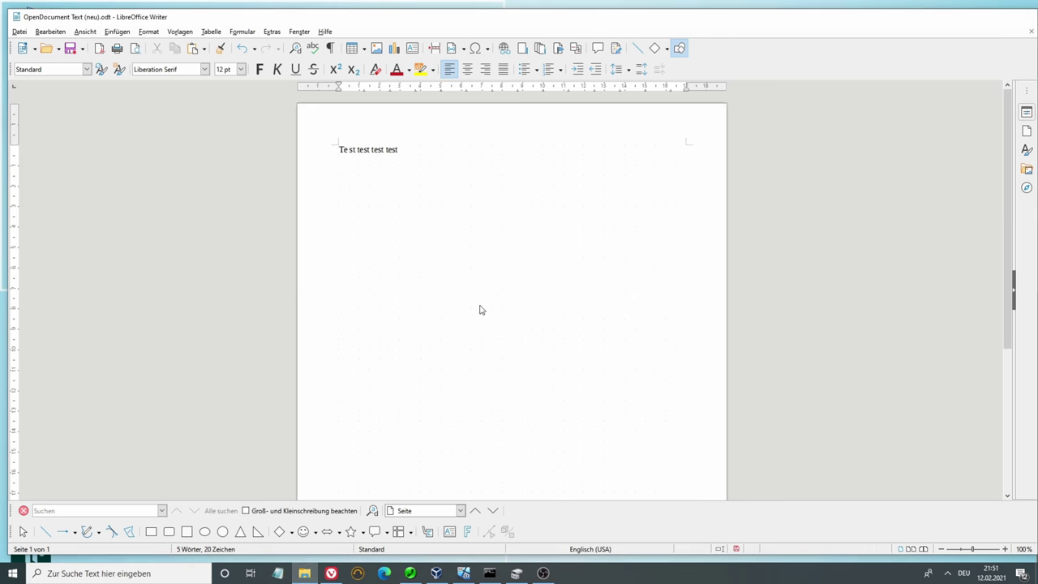
double_click(501, 199)
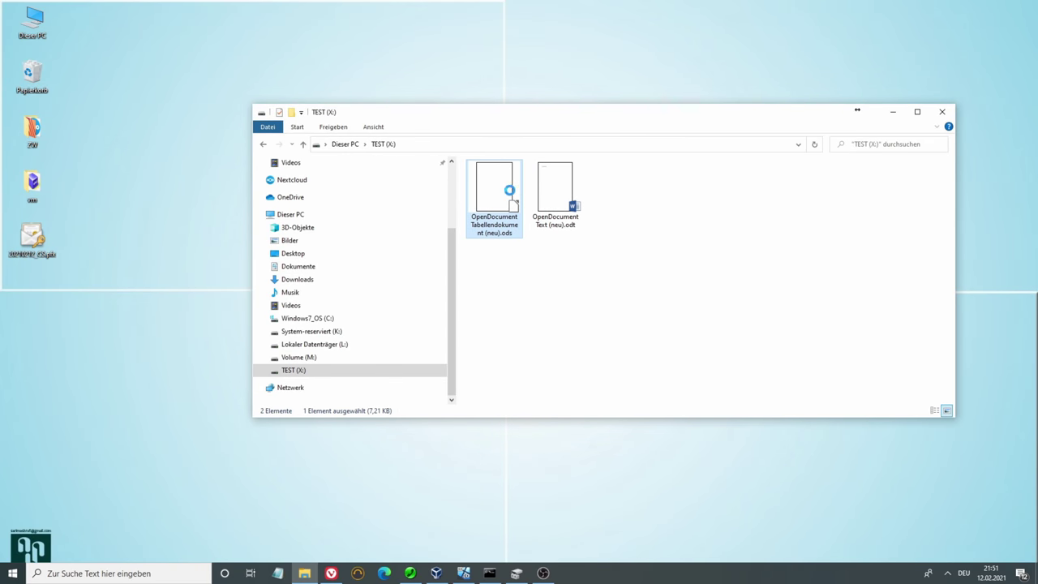
Open OpenDocument Tabellendokument (neu).ods in LibreOffice Calc
right_click(501, 193)
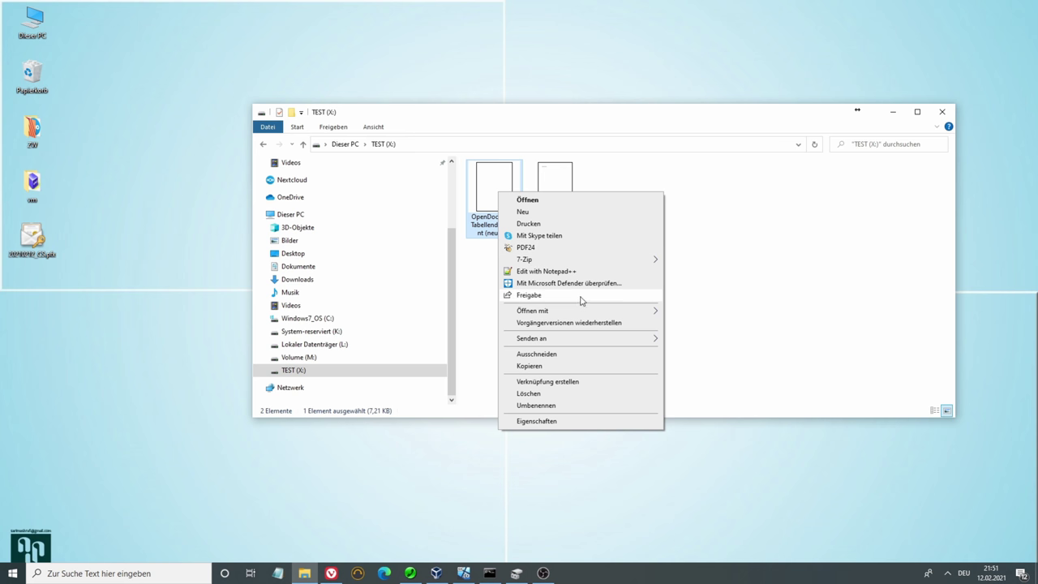
mouse_move(632, 311)
click(685, 321)
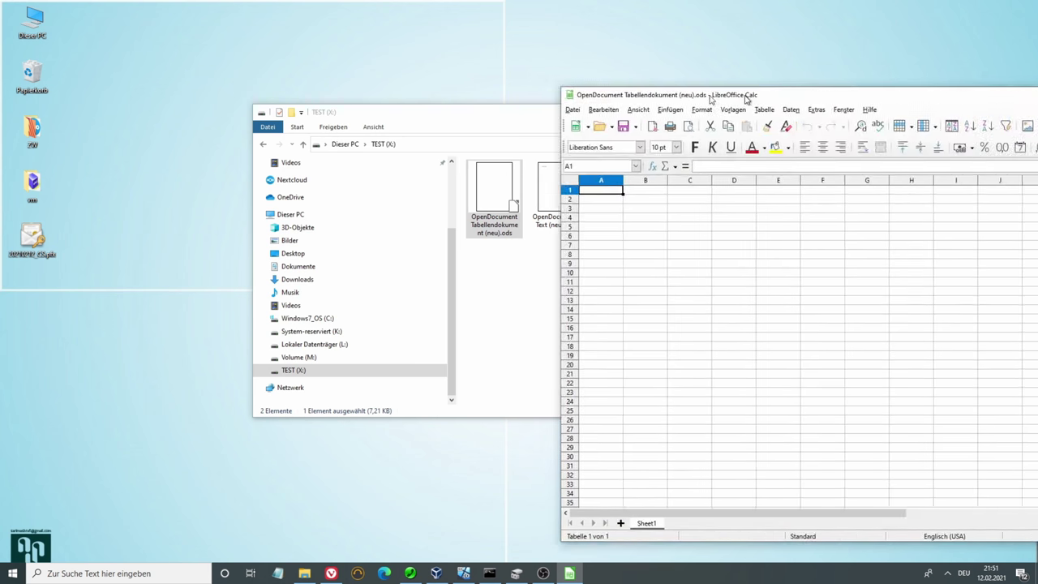
Enter 'test' in cells A1 and B1, then save and close the spreadsheet
text(test)
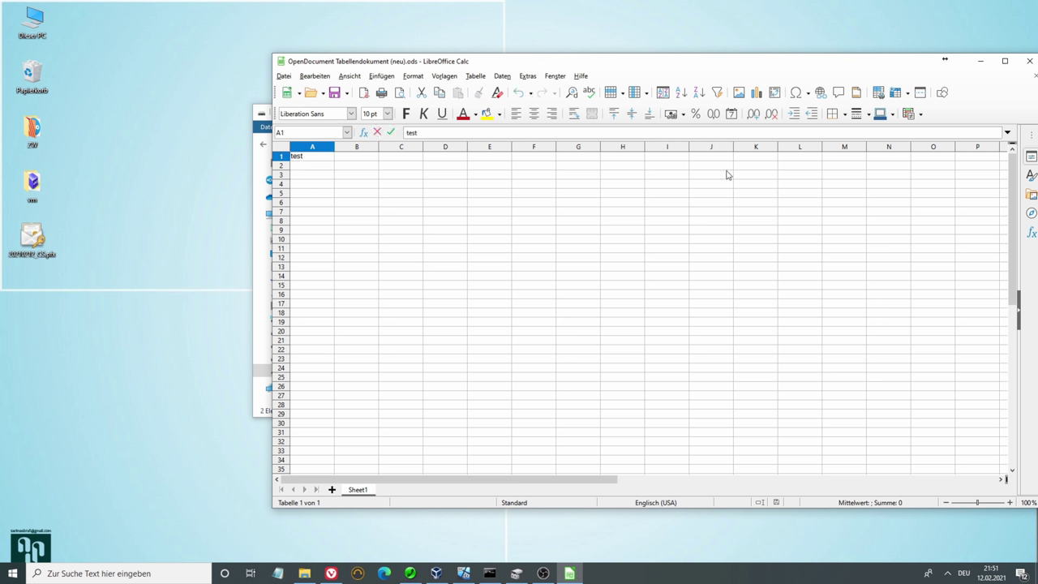
key(Tab)
text(test)
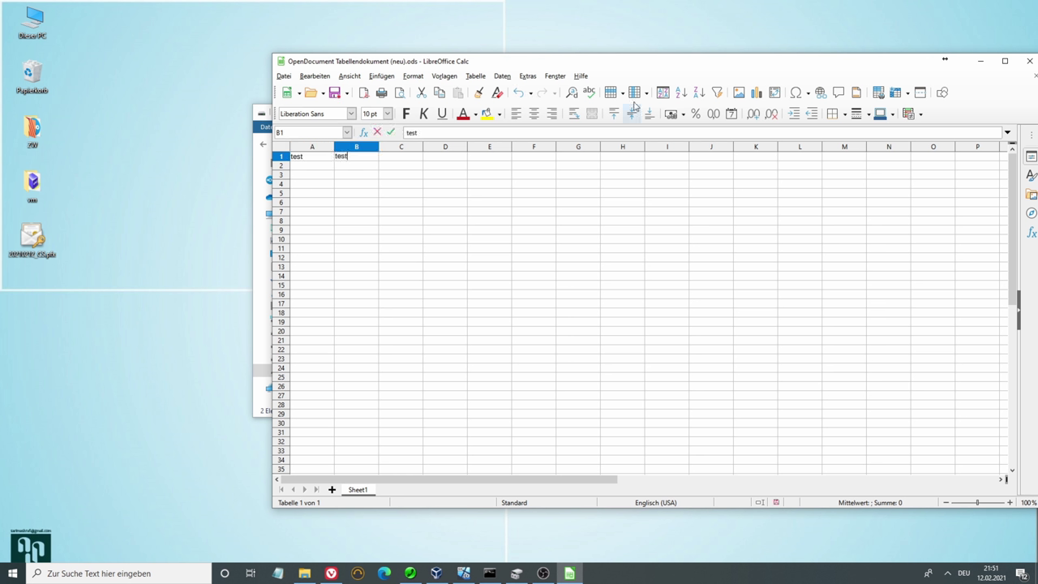
drag(892, 67, 817, 68)
click(955, 63)
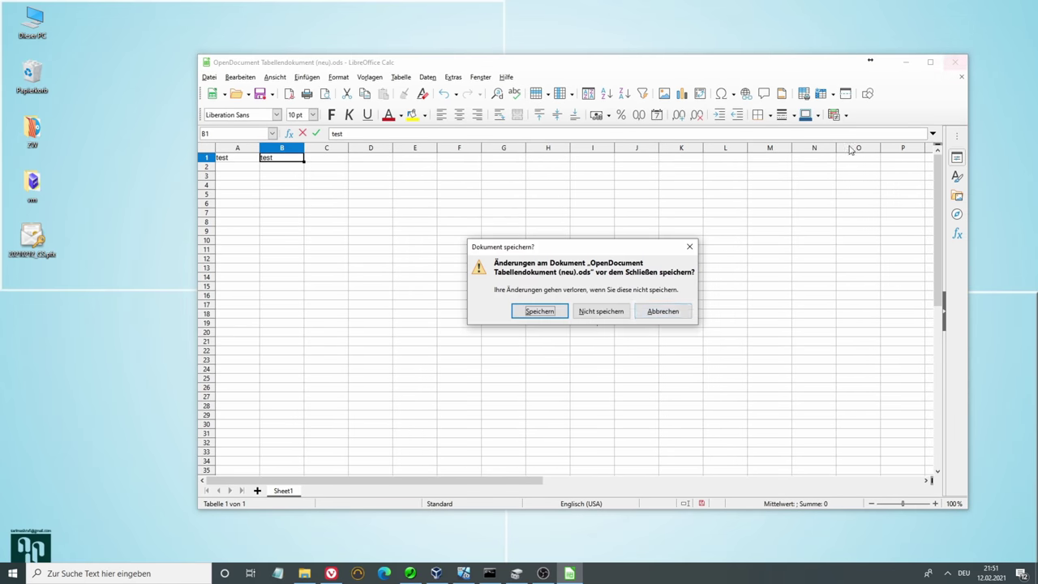
click(540, 316)
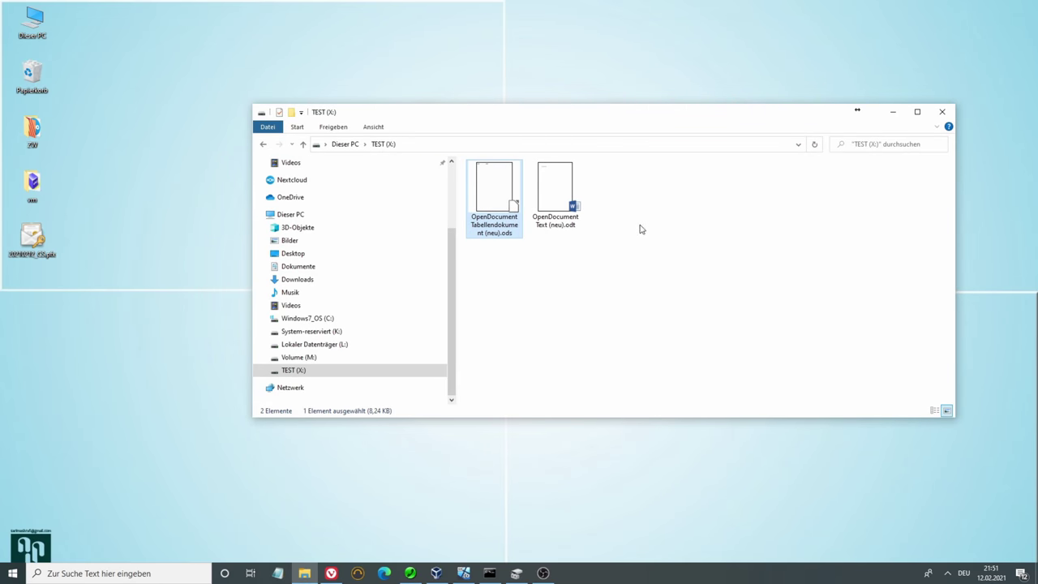
Create a new folder named 'test' on the TEST (X:) drive
right_click(646, 192)
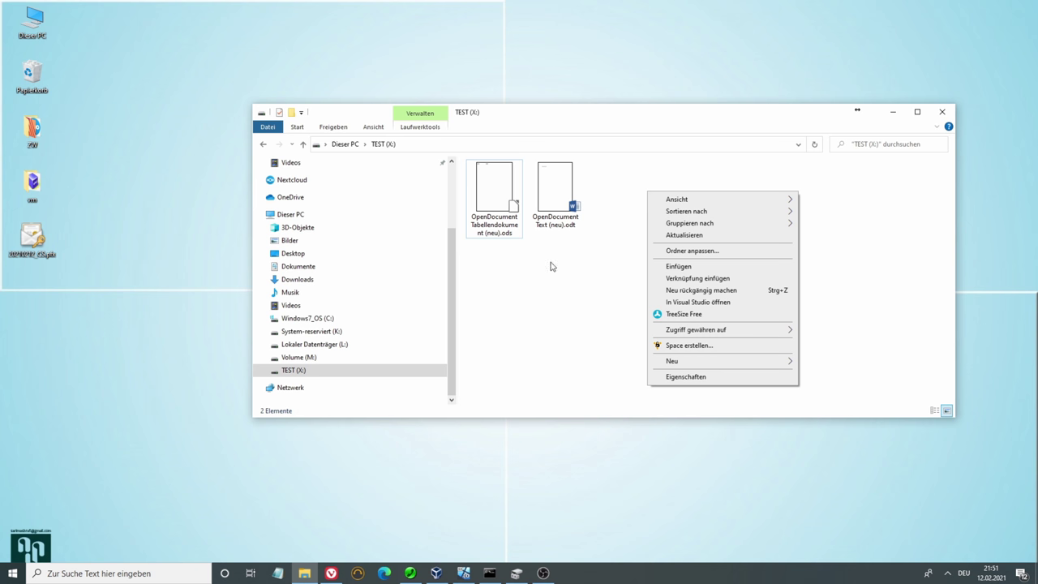
mouse_move(784, 363)
click(821, 362)
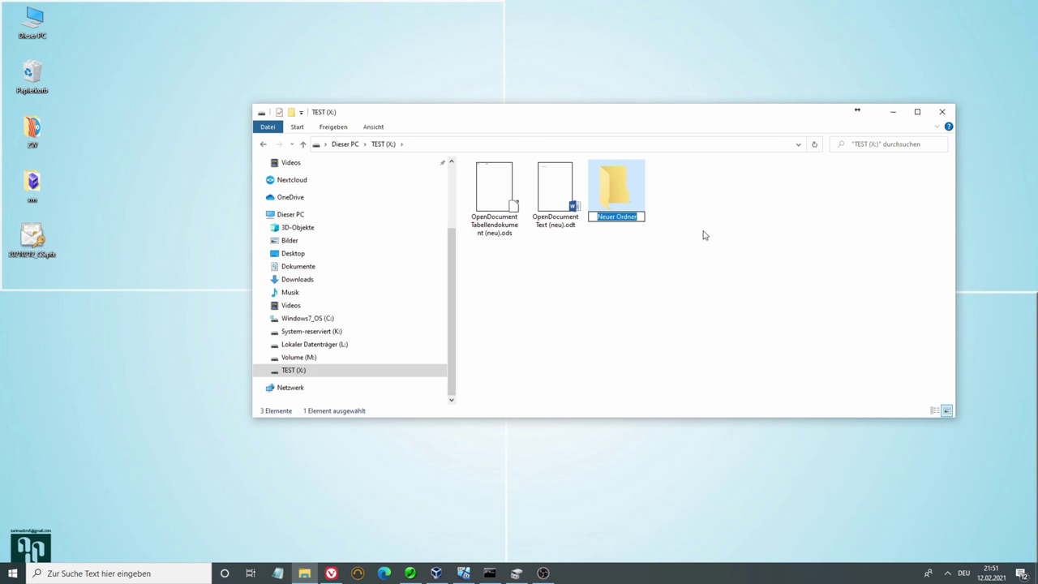
text(test)
click(688, 250)
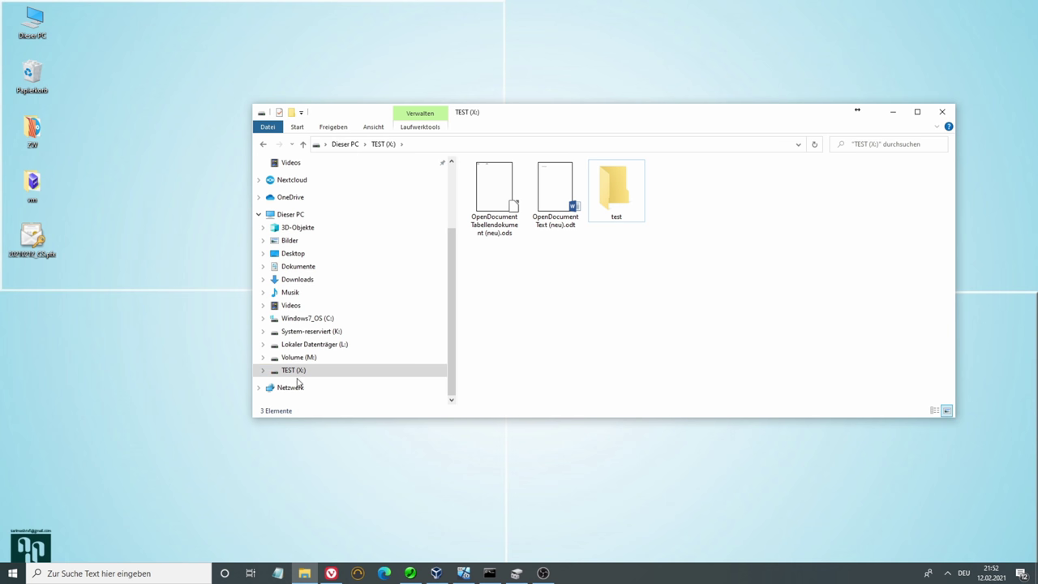
Confirm the test folder's advanced attributes in Eigenschaften, then select both OpenDocument files
right_click(619, 188)
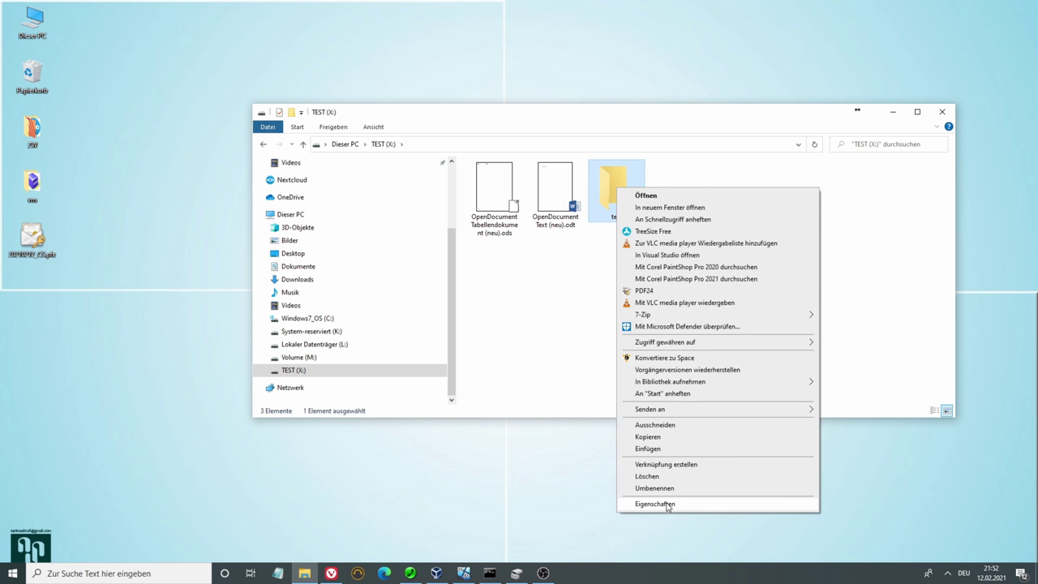
click(667, 504)
click(774, 371)
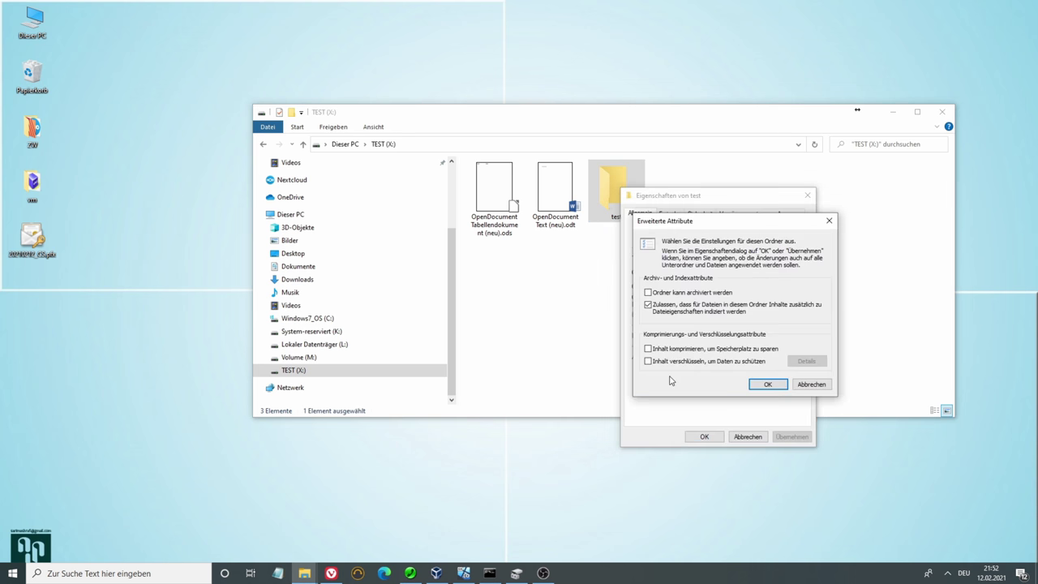
click(767, 383)
click(740, 436)
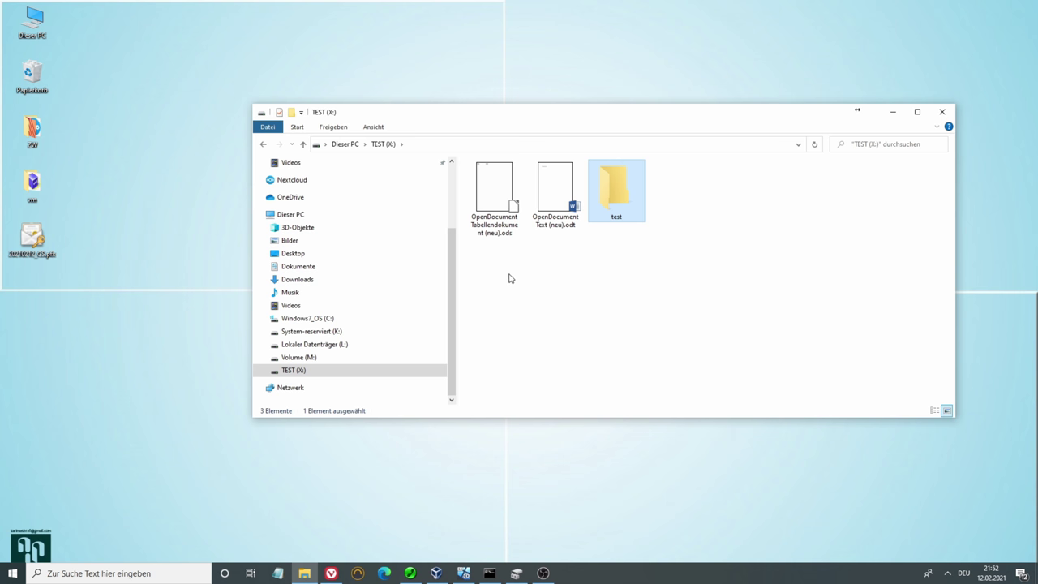
drag(487, 280, 593, 196)
Open the test folder, show its files as large icons, then eject the TEST (X:) drive
double_click(493, 194)
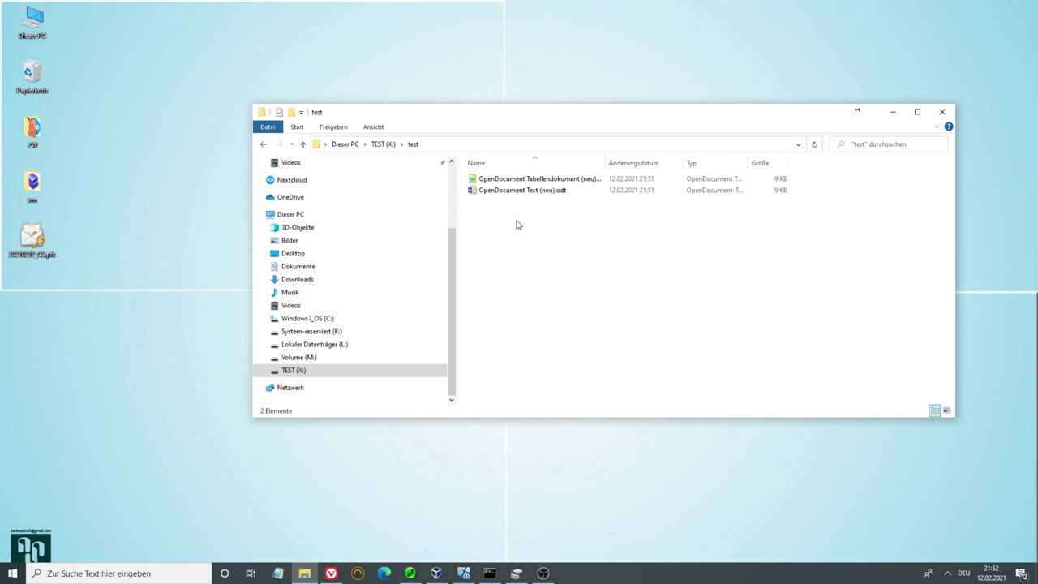
click(373, 126)
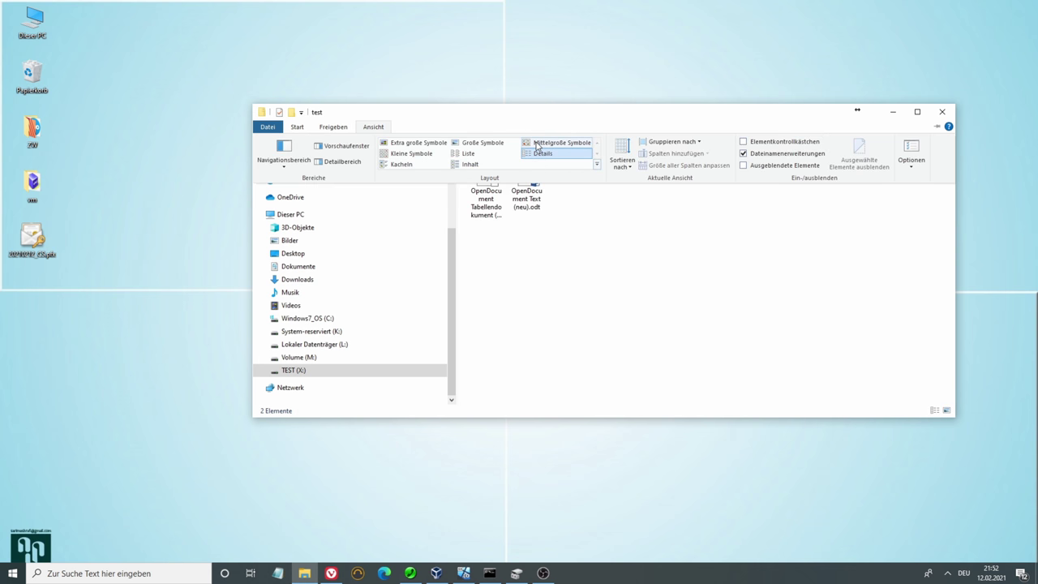
click(408, 153)
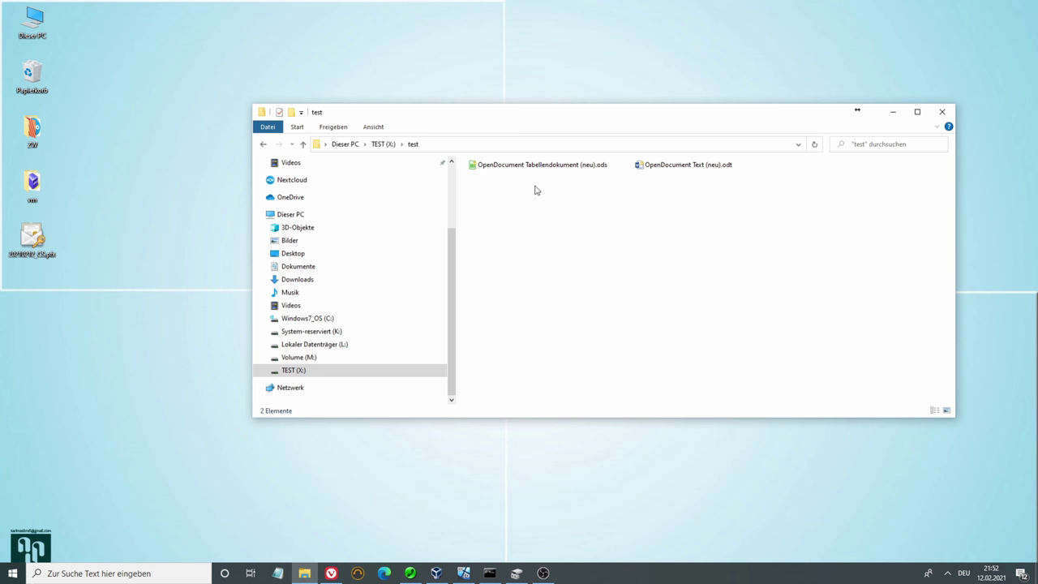
click(373, 127)
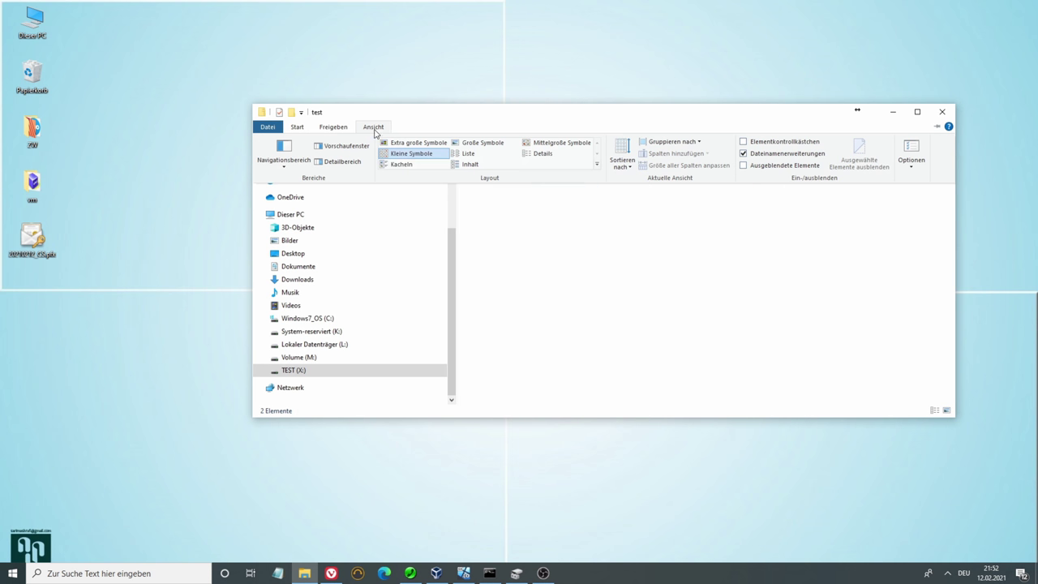
click(476, 143)
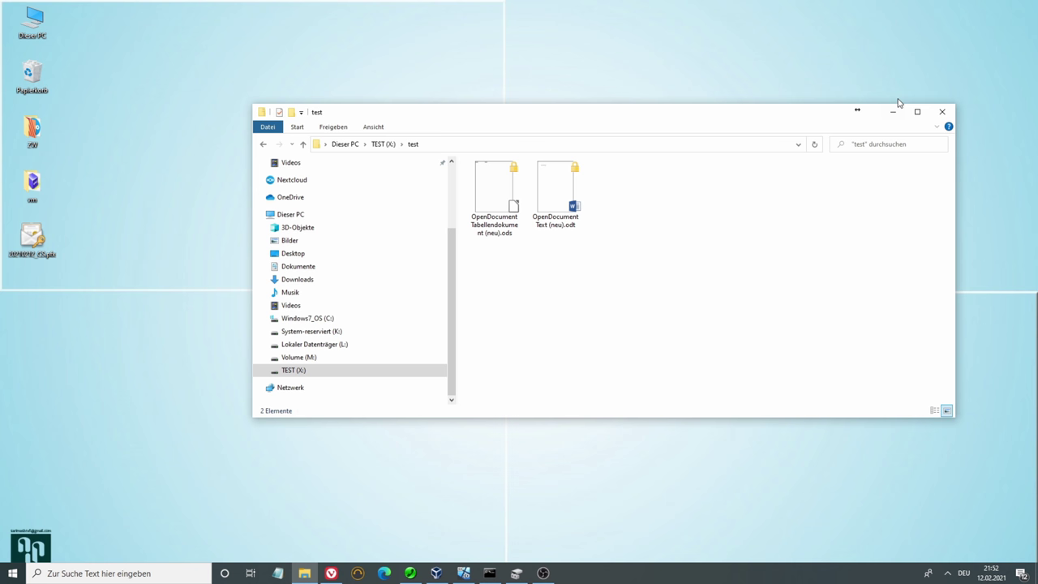
right_click(296, 373)
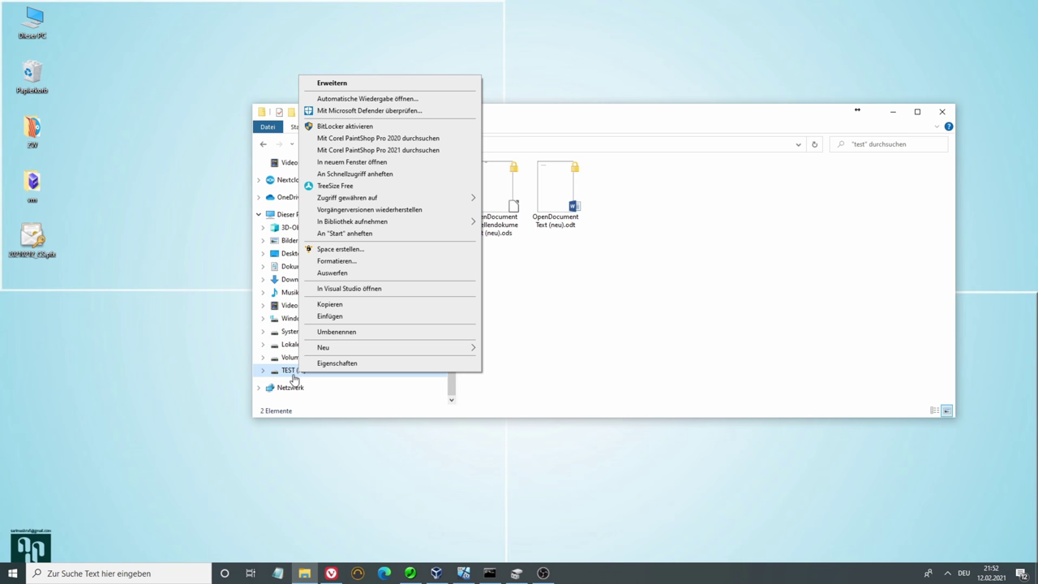
click(332, 272)
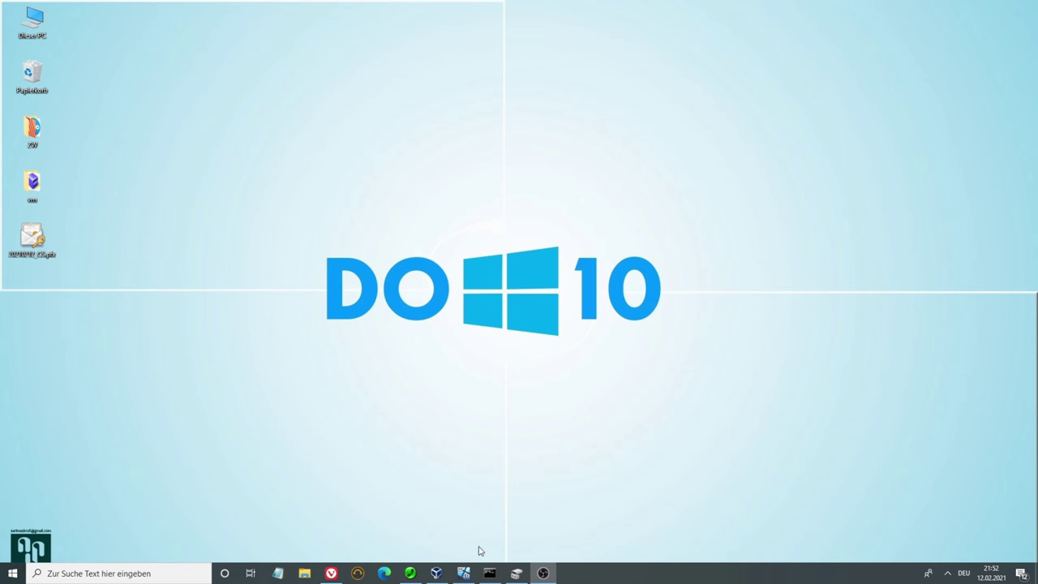
Bring the Win 10 Test VM forward, leaving a single guest This PC window open
mouse_move(439, 574)
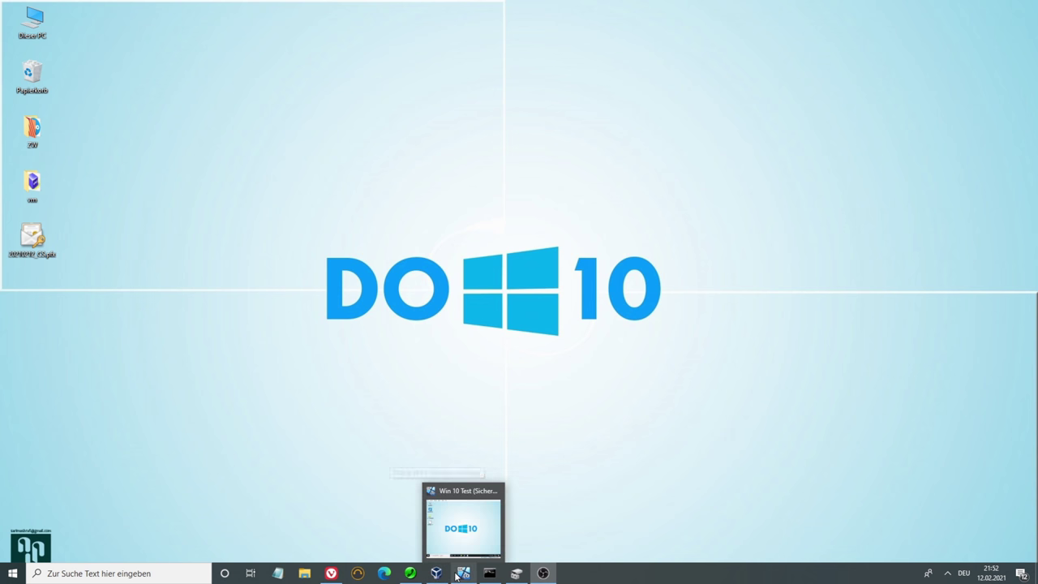
click(460, 575)
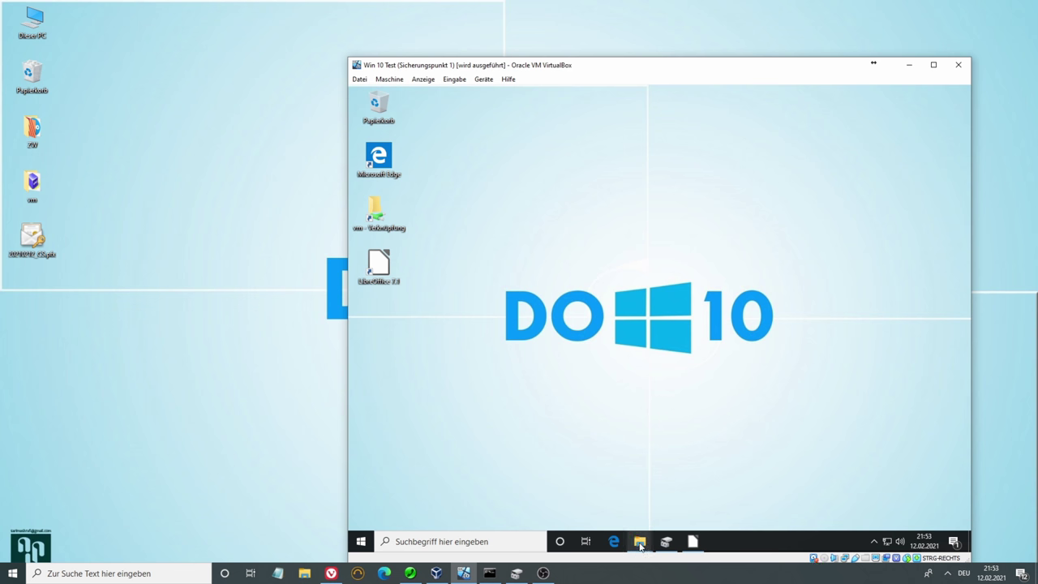
mouse_move(640, 541)
click(600, 503)
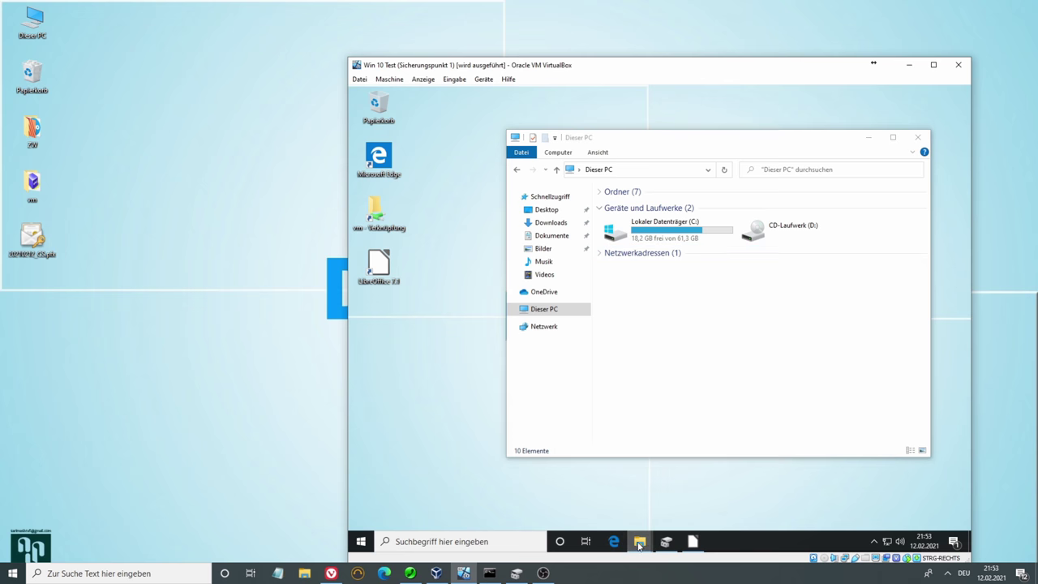
mouse_move(640, 541)
click(739, 439)
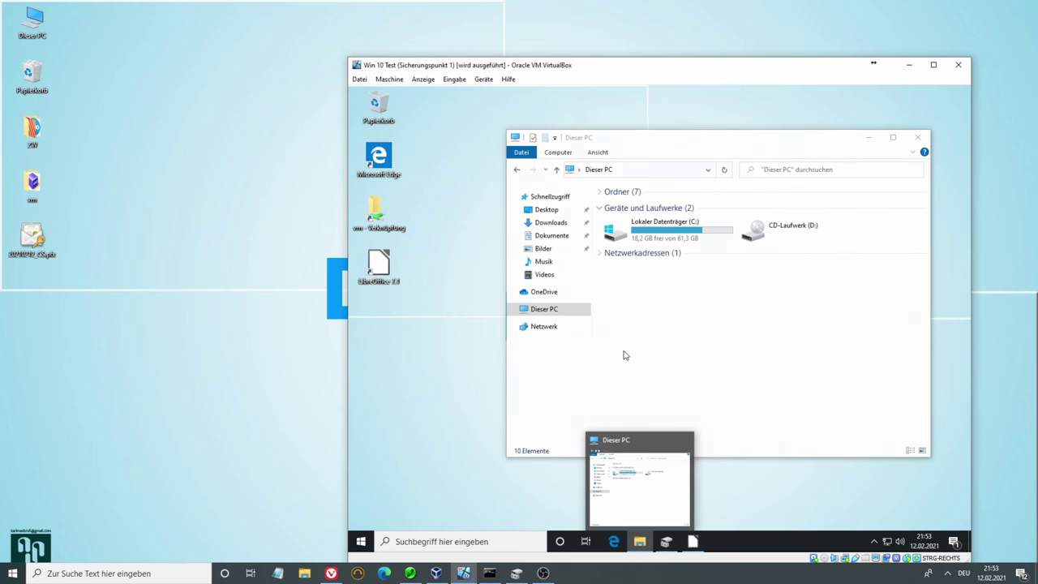
Look inside the guest's shared vm folder, close it, and return to Disk Management
double_click(381, 227)
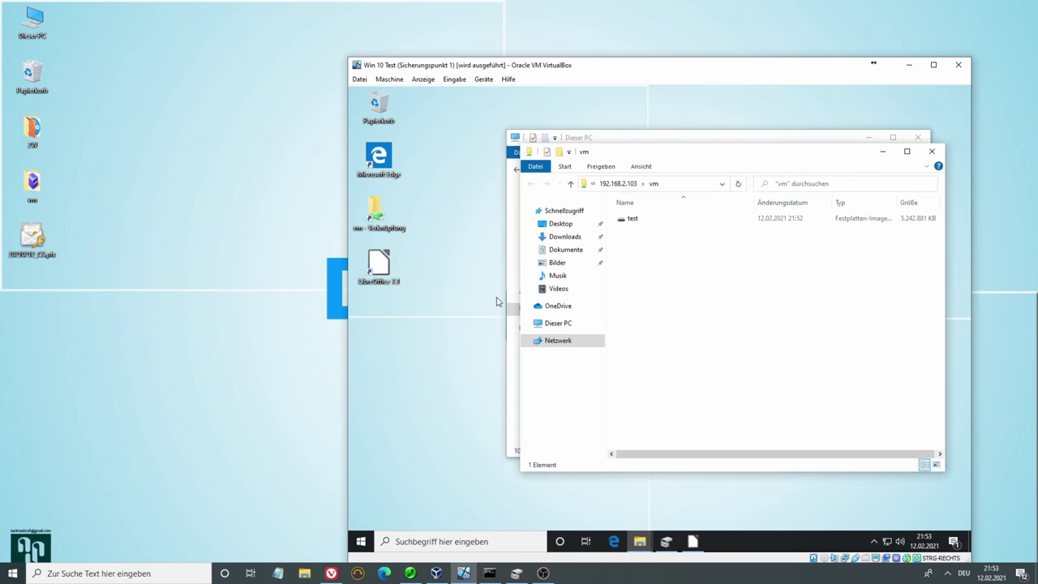
right_click(638, 219)
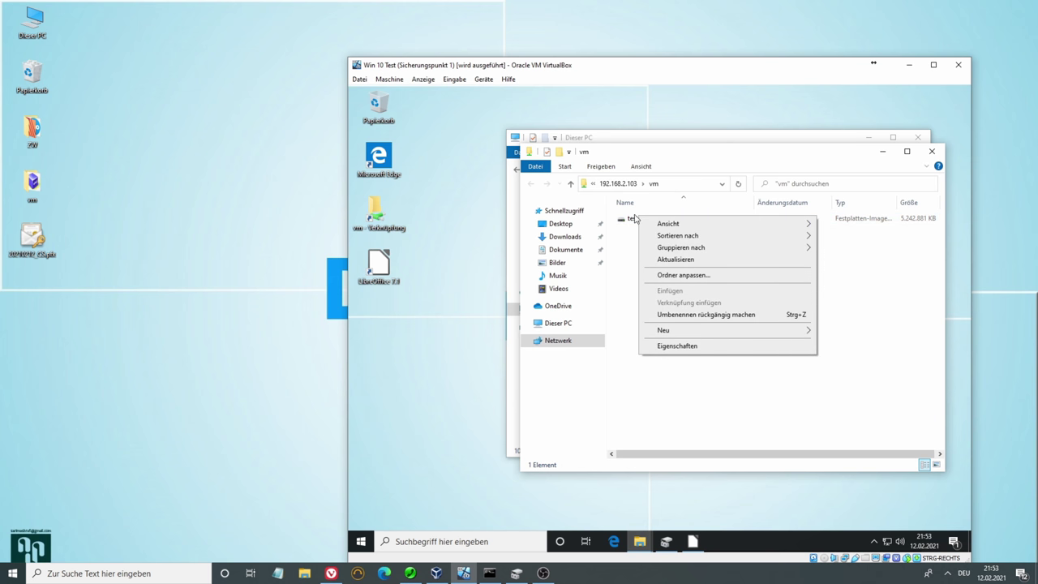
click(930, 152)
click(665, 541)
Attach the test disk image from the vm share via Aktion > Virtuelle Festplatte anfügen
click(461, 159)
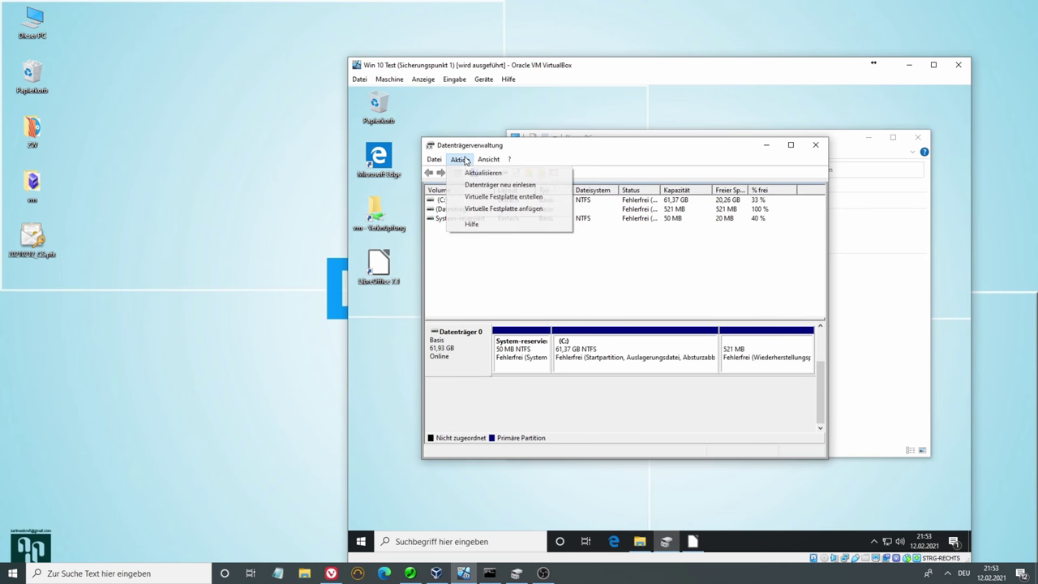
click(491, 212)
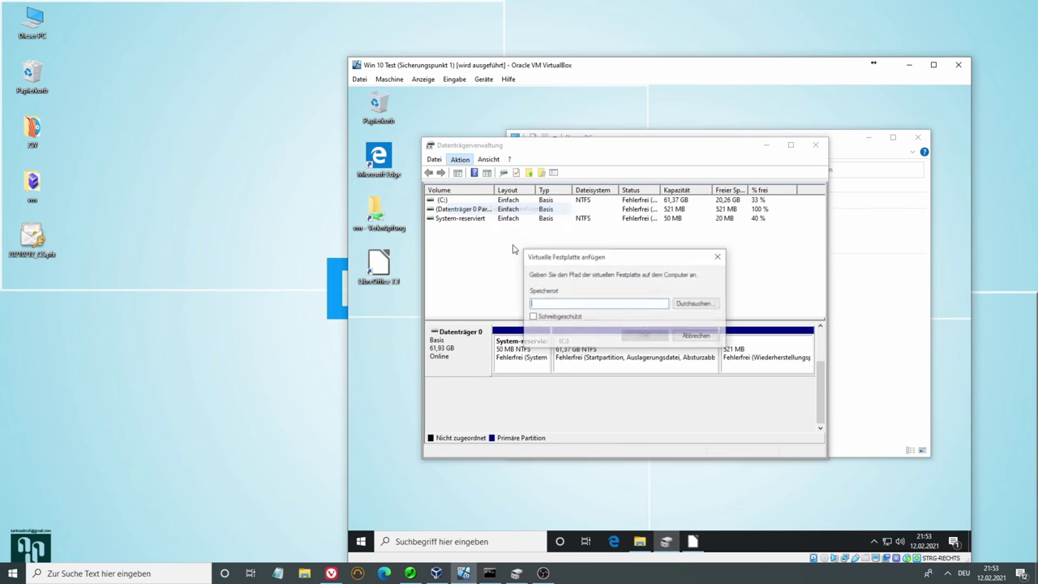
click(682, 306)
click(638, 332)
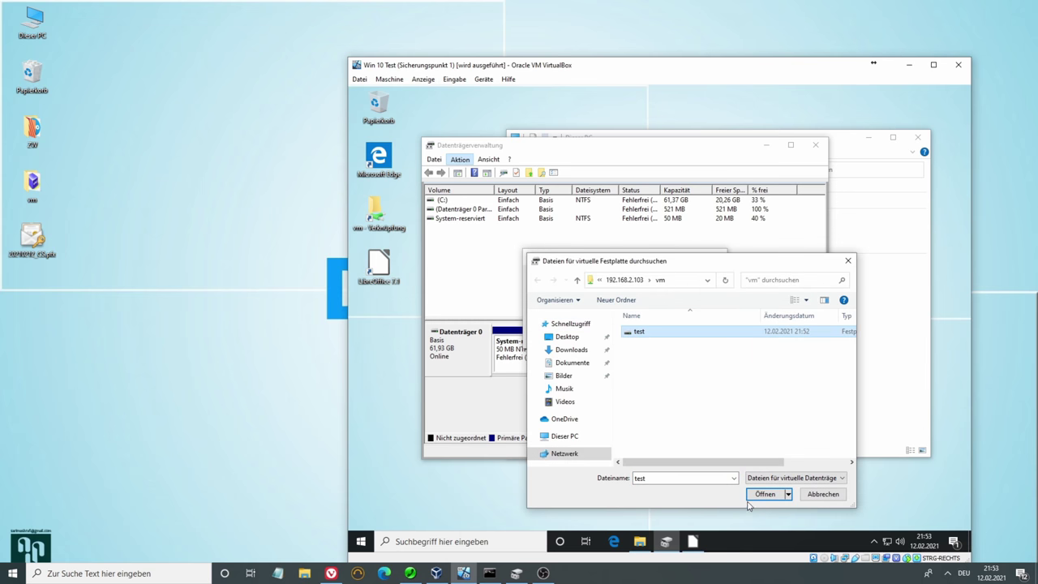
click(764, 495)
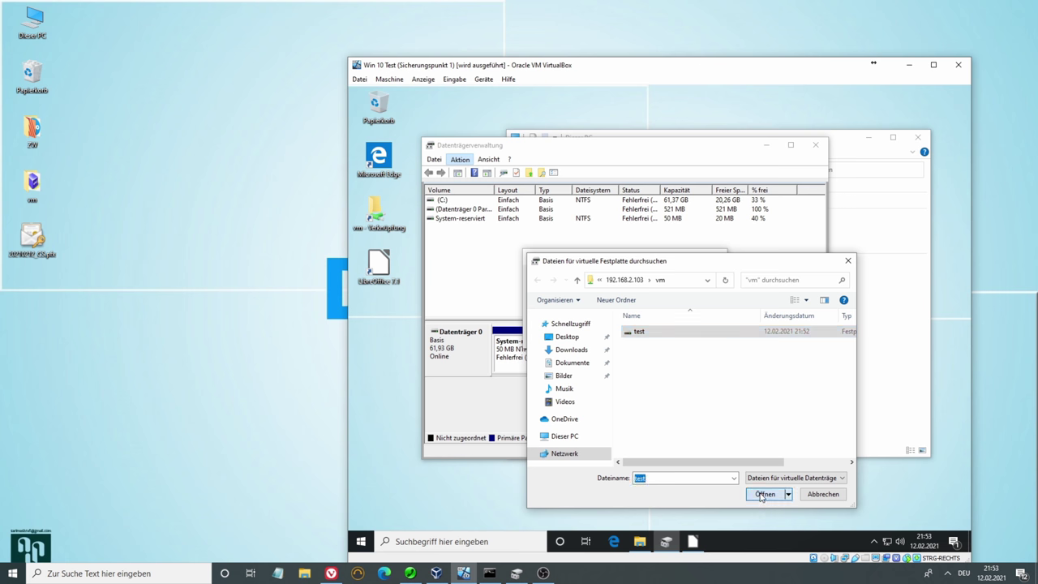
click(645, 336)
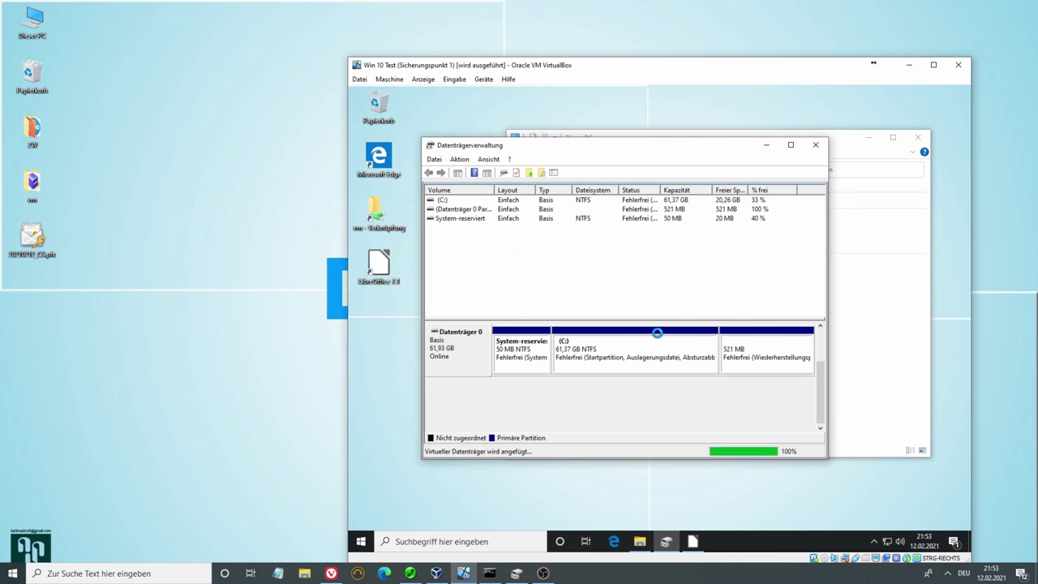
click(766, 145)
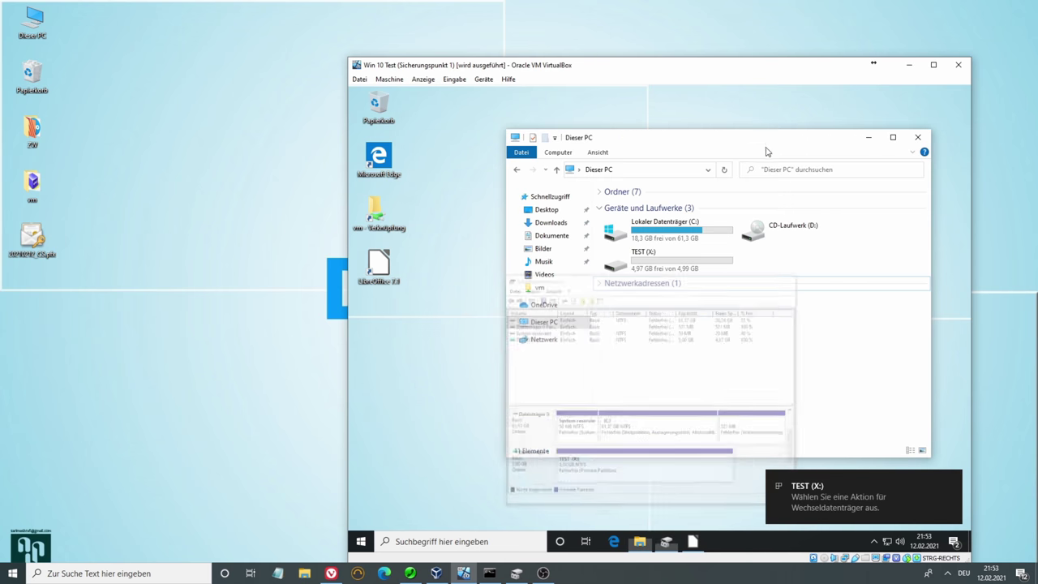
Open X:\test in the guest and try both OpenDocument files, dismissing each access-denied error
double_click(666, 258)
double_click(632, 215)
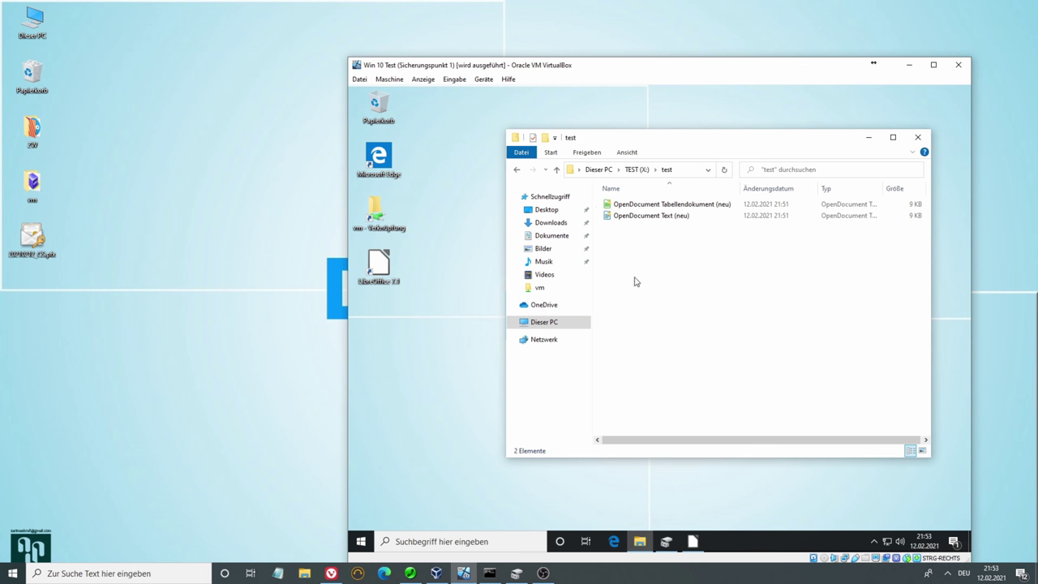
click(652, 216)
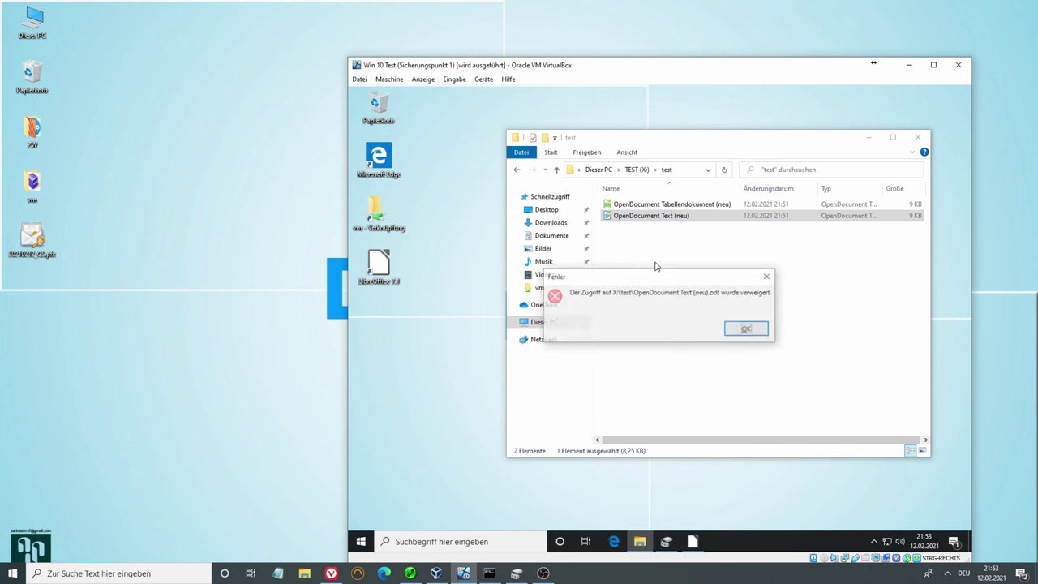
click(746, 328)
click(679, 205)
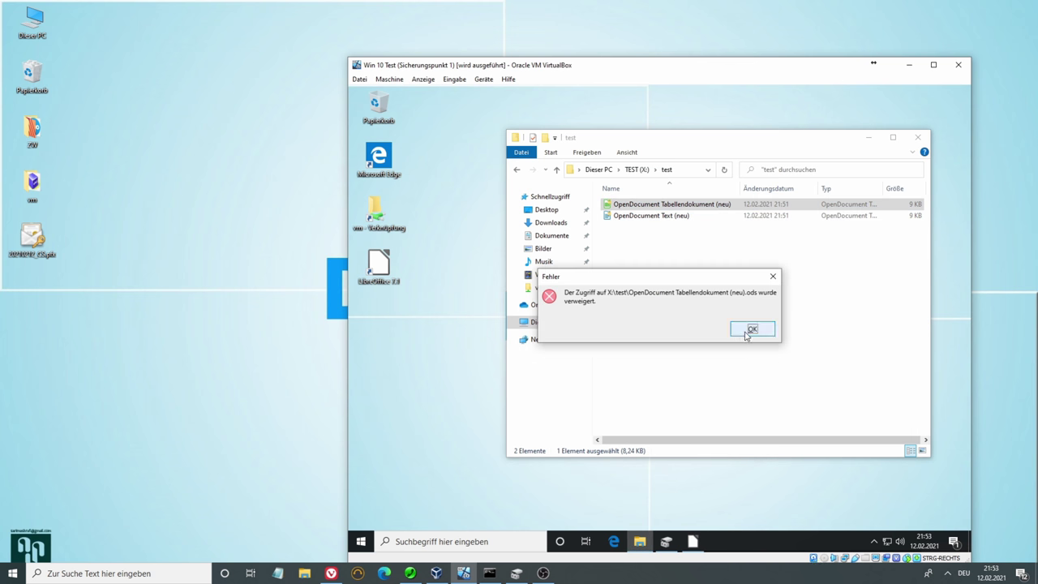
click(753, 329)
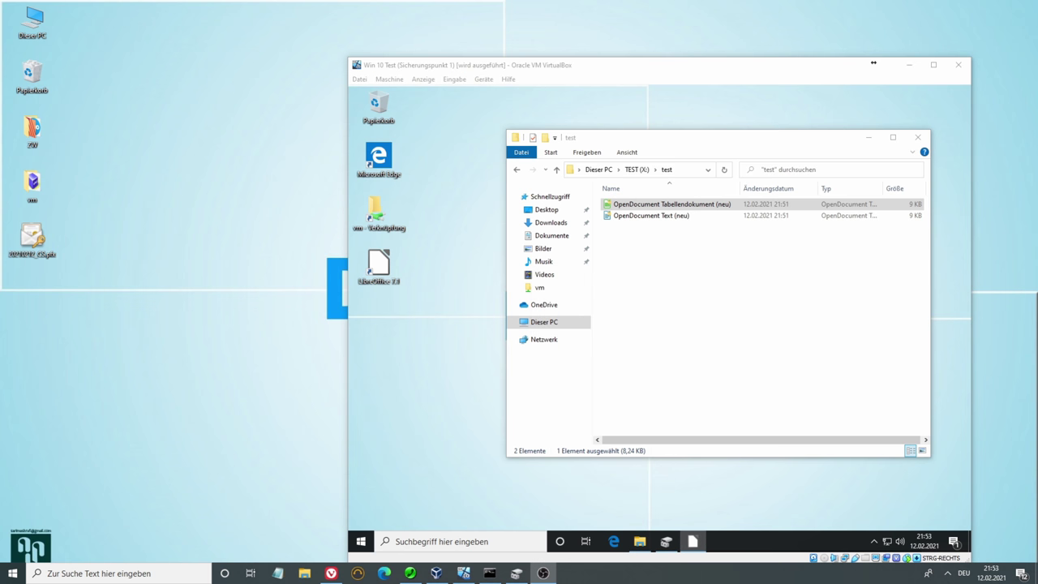
key(Down)
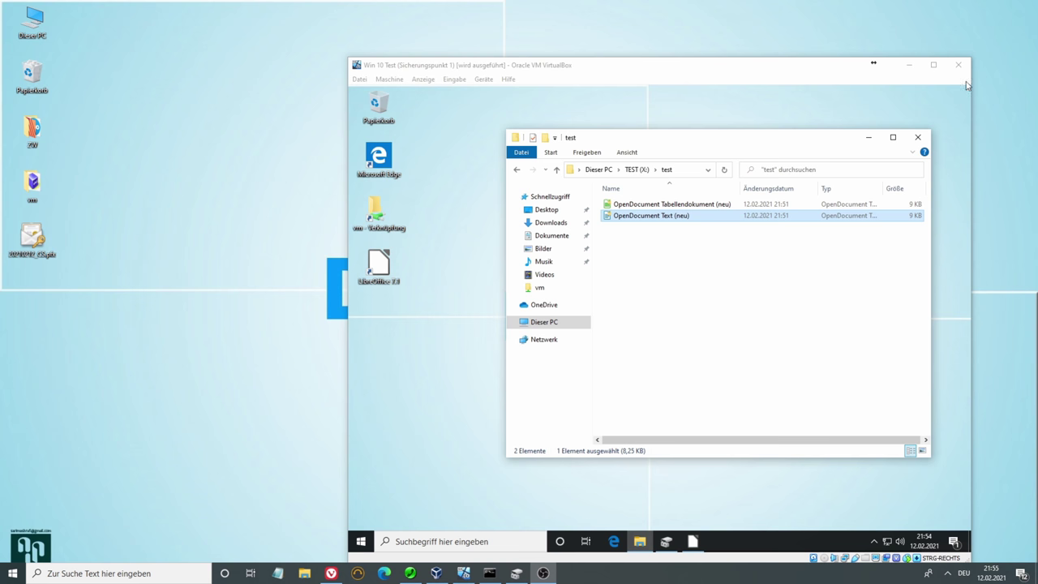
drag(800, 67, 784, 47)
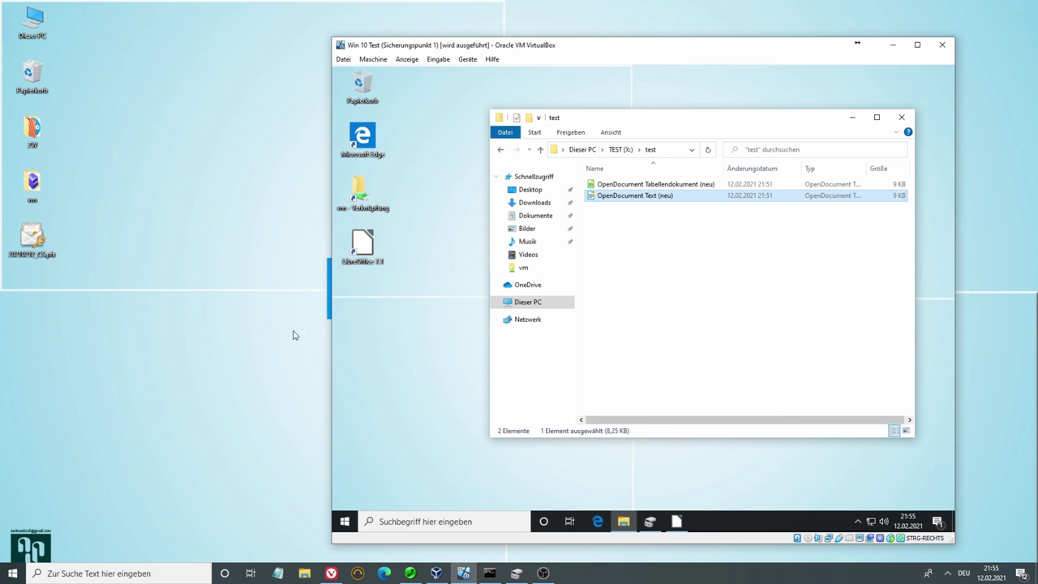
click(47, 253)
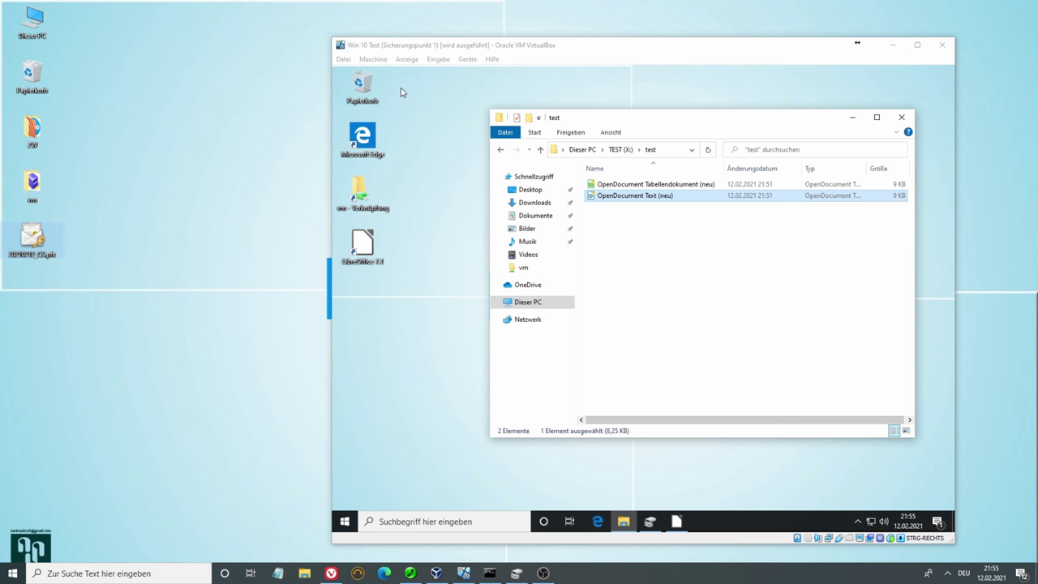
Duplicate the certificate file on the host desktop and try dragging it into the VM
right_click(32, 240)
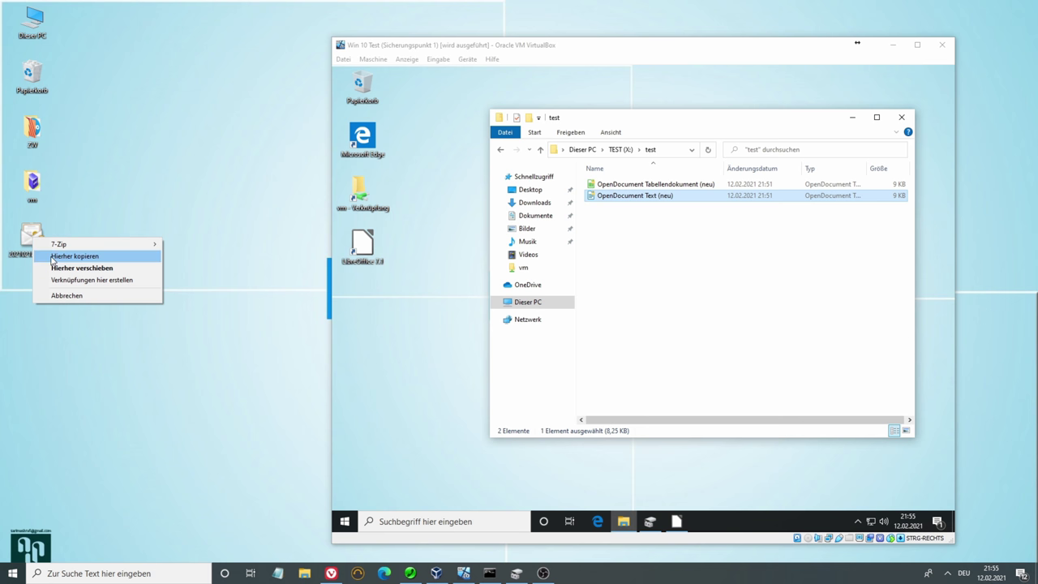
click(53, 261)
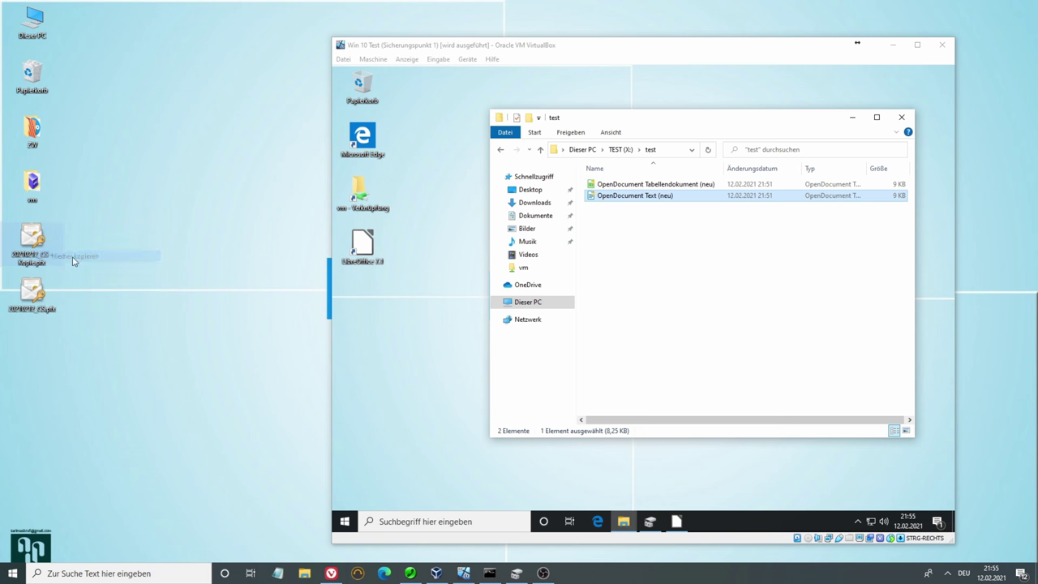
click(389, 313)
right_click(395, 318)
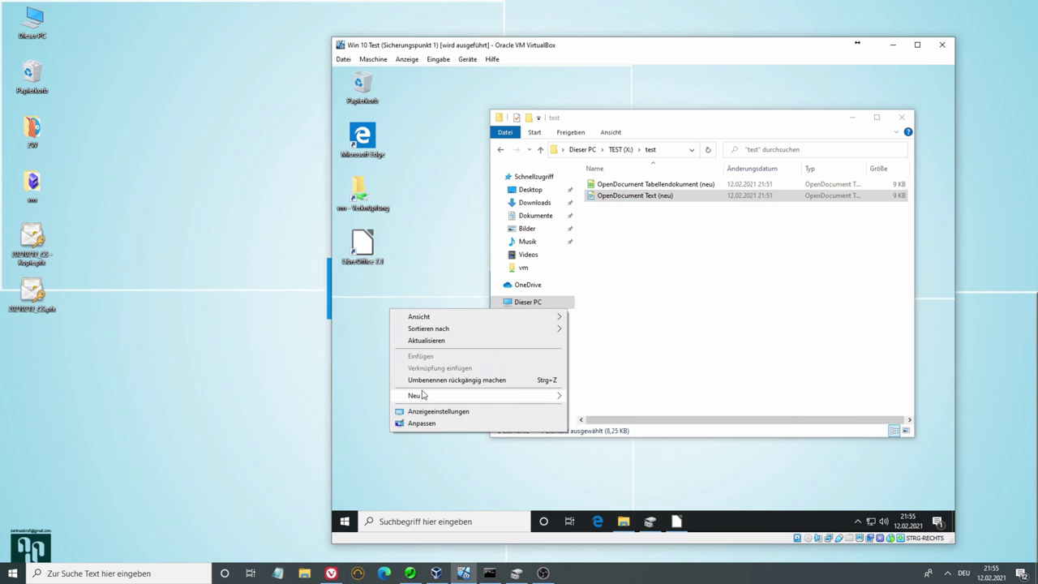
click(384, 319)
drag(41, 292, 387, 329)
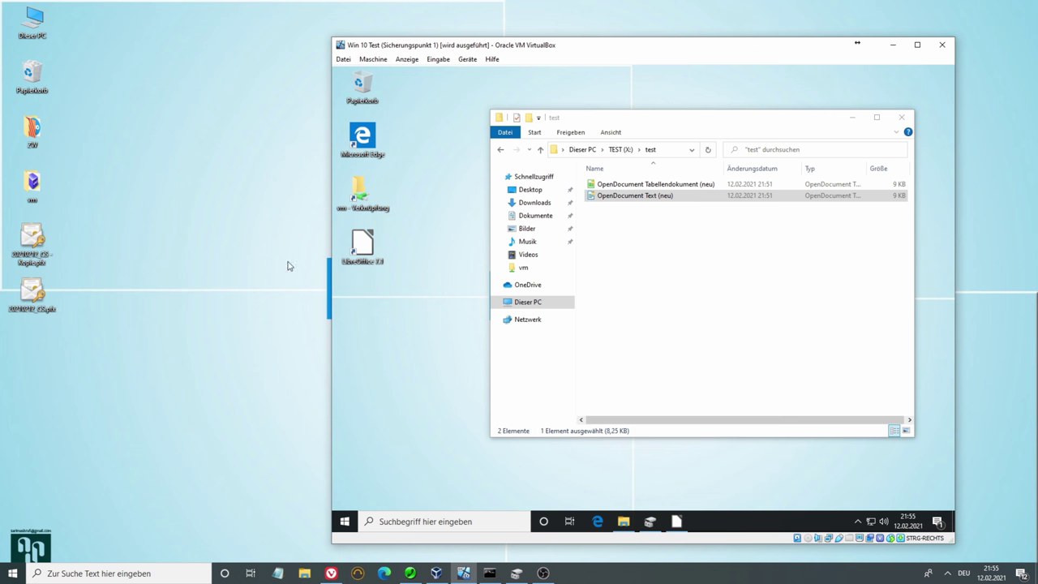
Copy the certificate file to the clipboard and open the host's vm folder
right_click(39, 292)
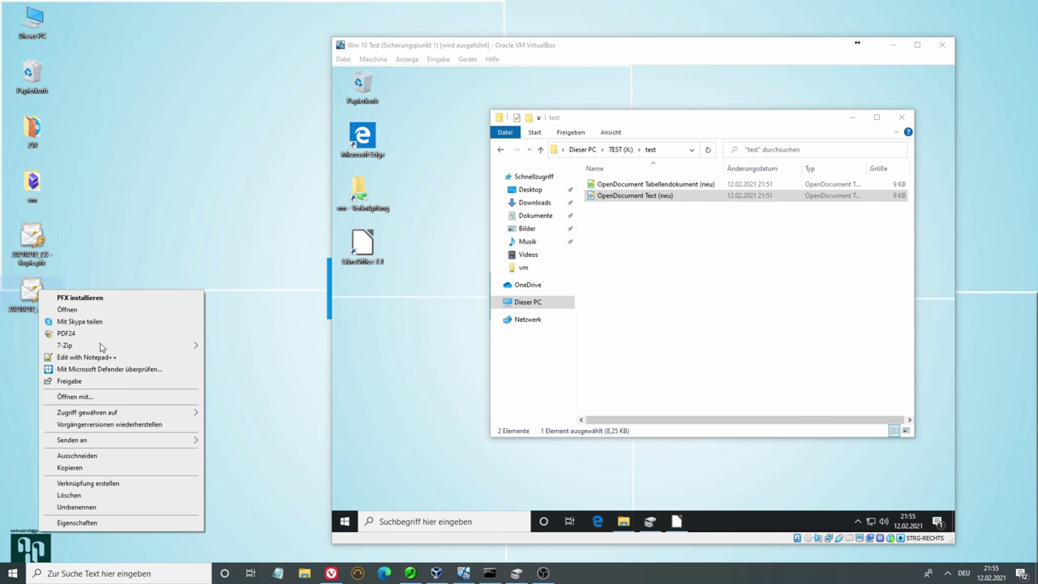
click(70, 467)
click(363, 336)
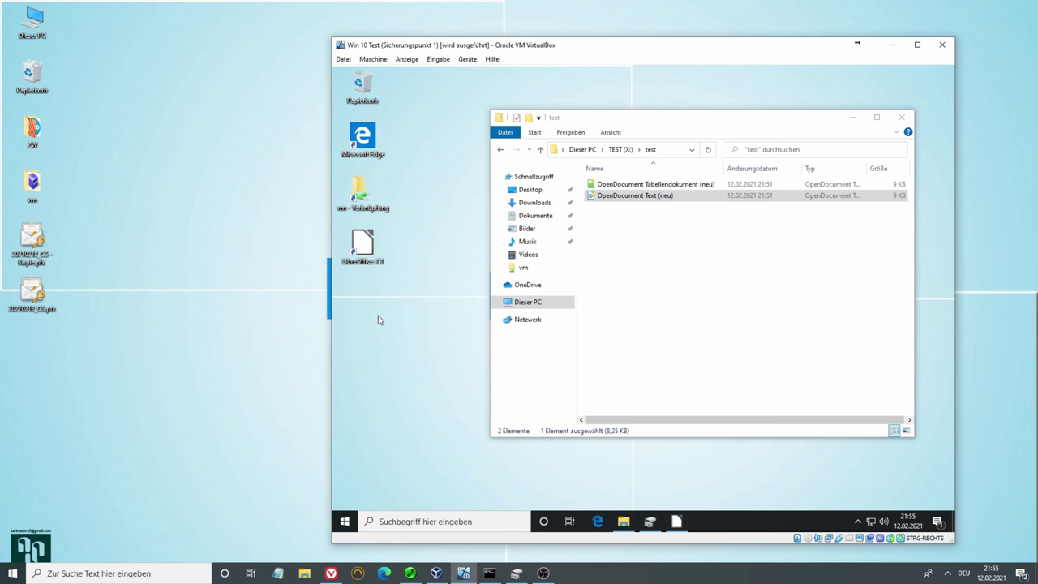
right_click(42, 292)
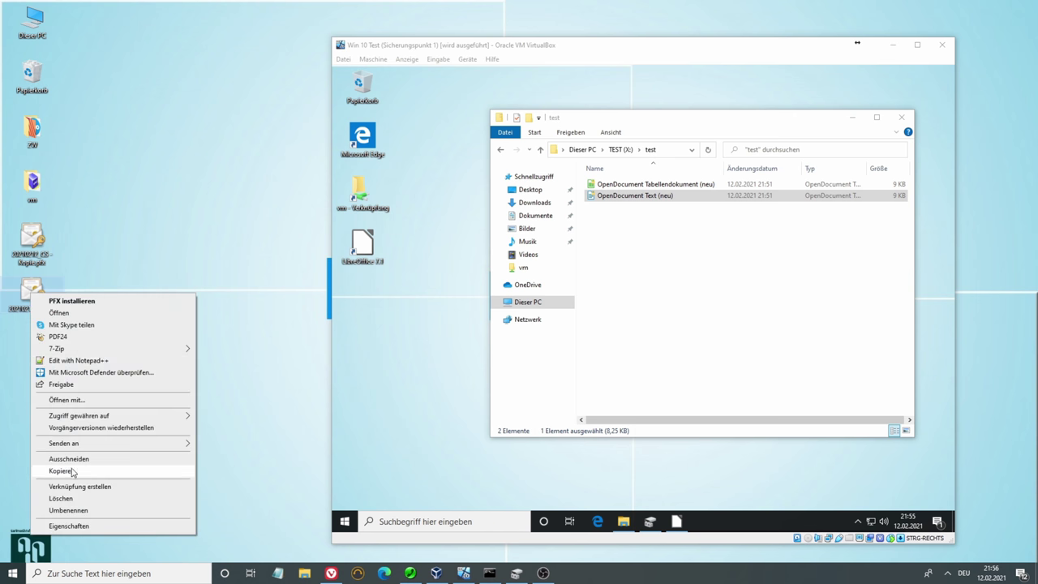
click(71, 470)
double_click(31, 187)
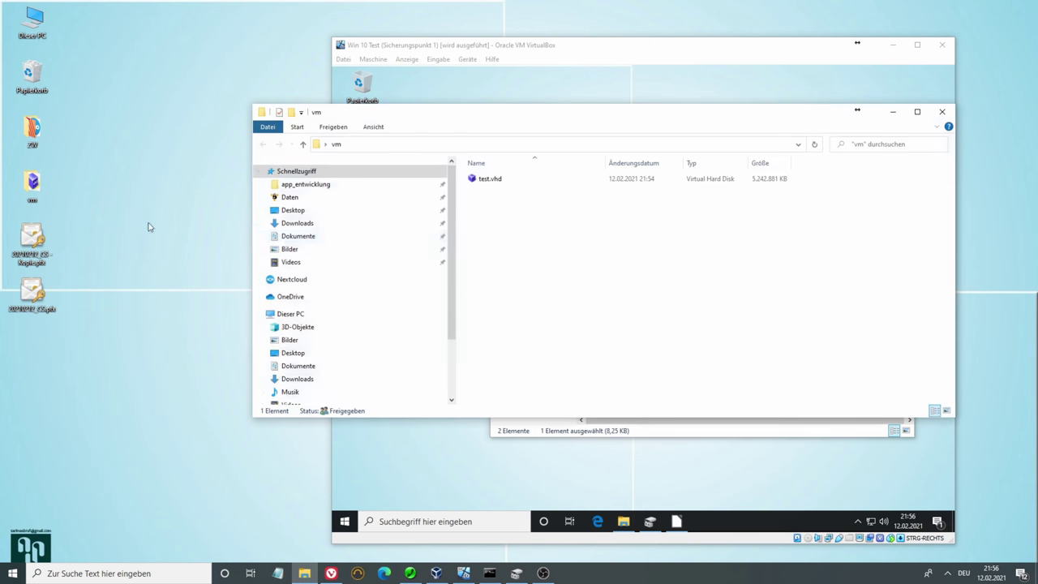
Paste the certificate file into the host's vm folder
right_click(496, 251)
click(523, 319)
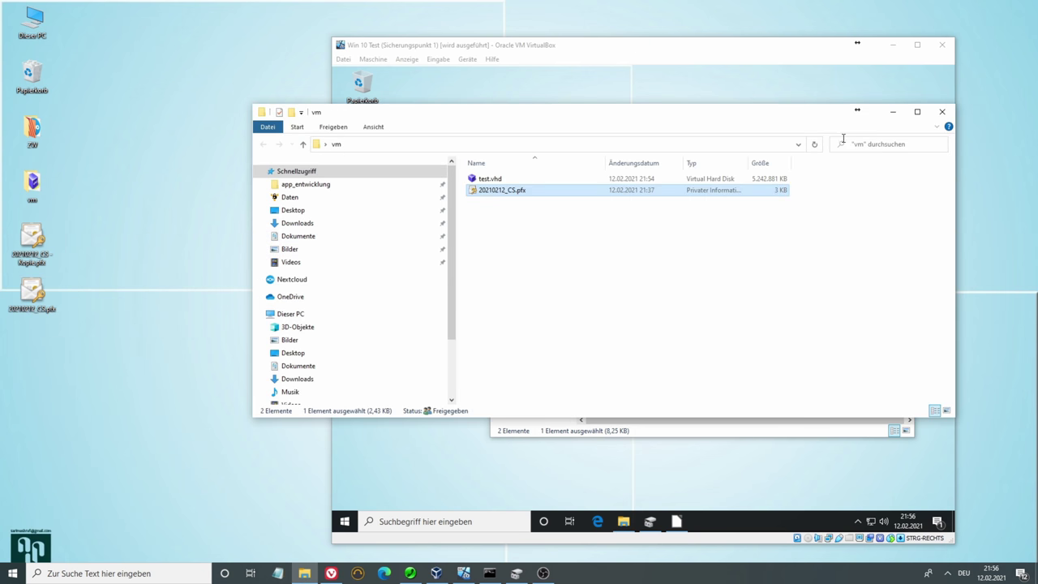
click(892, 111)
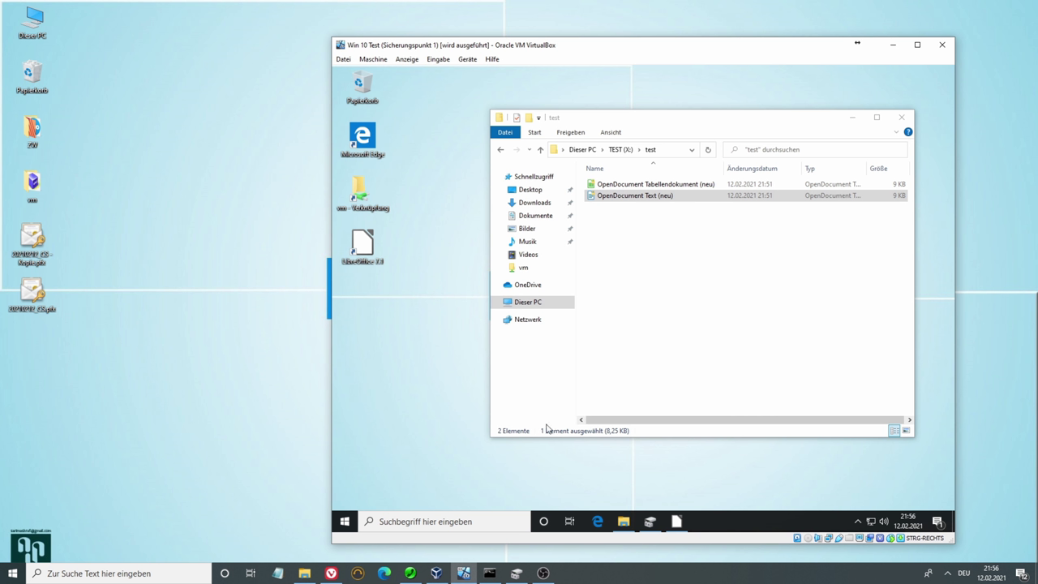
Copy 20210212_CS from the guest's network vm share onto the VM desktop, then close the share
click(360, 195)
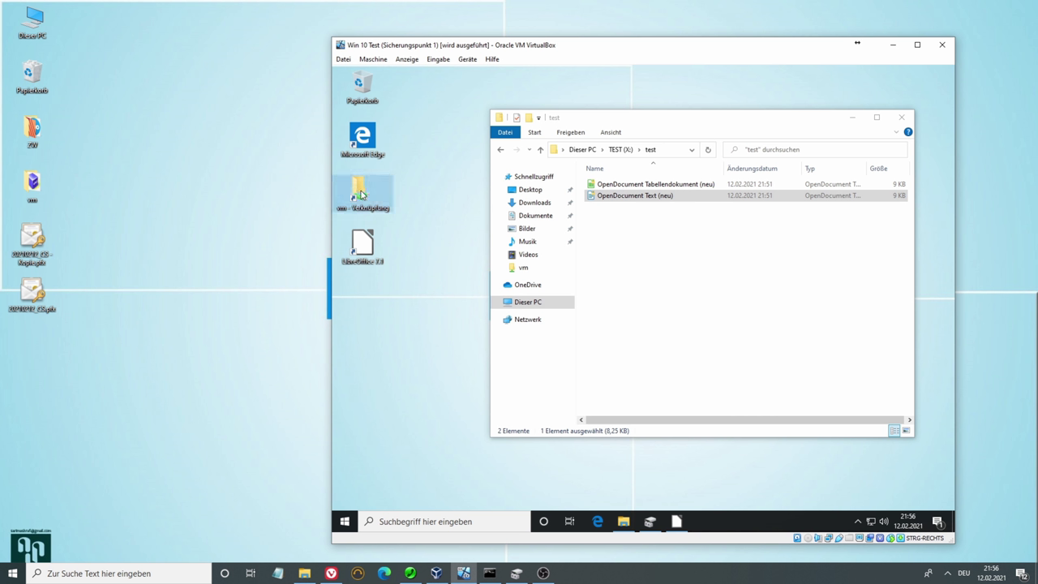
double_click(360, 194)
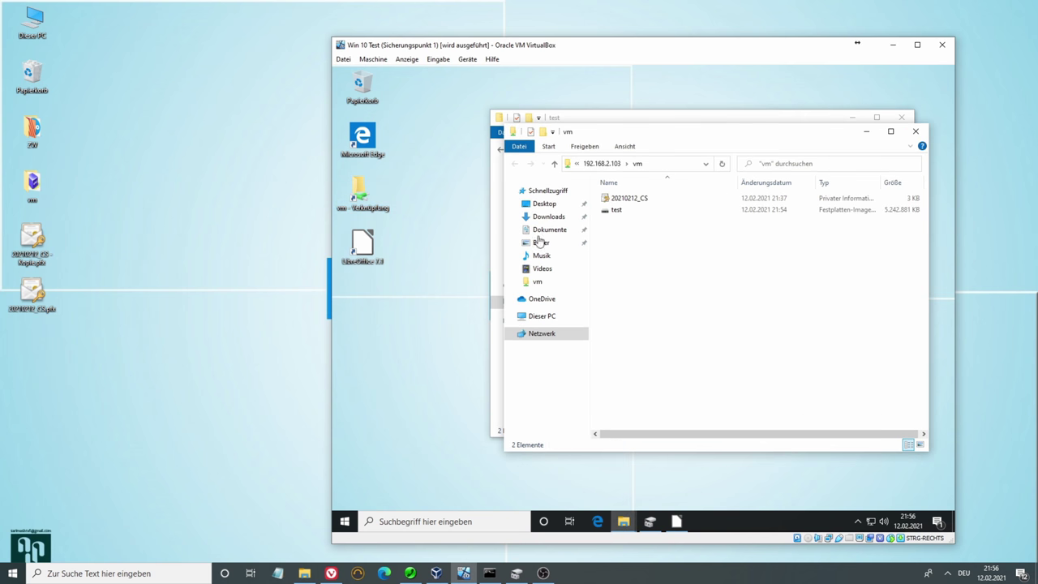
click(617, 198)
right_click(617, 198)
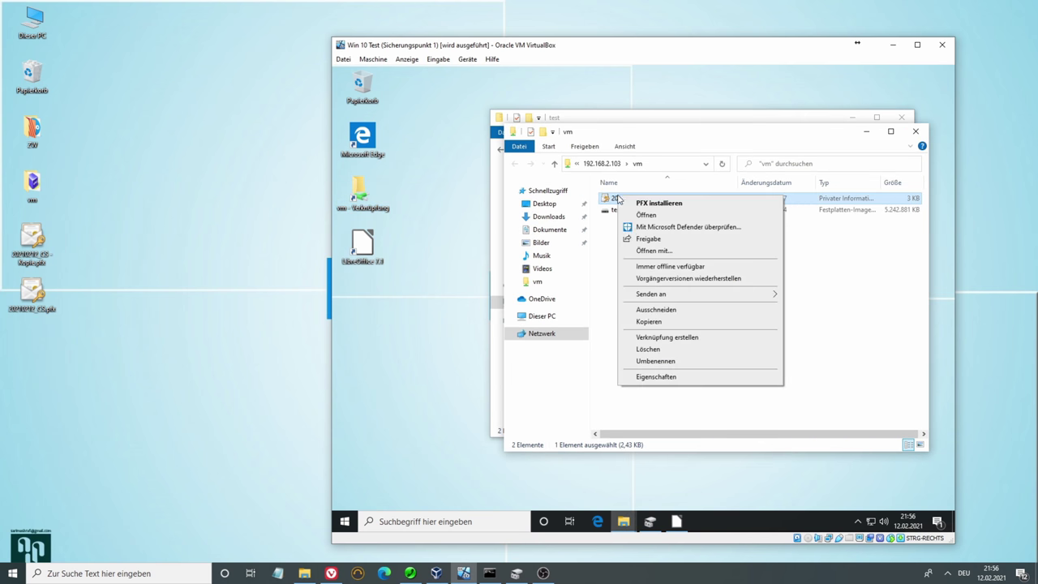
click(463, 328)
right_click(368, 328)
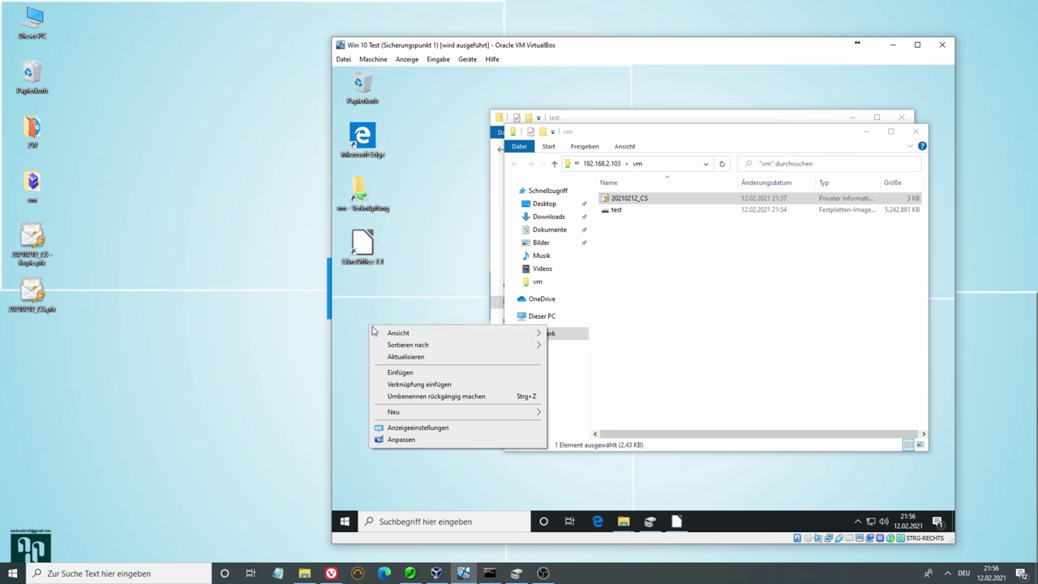
click(394, 370)
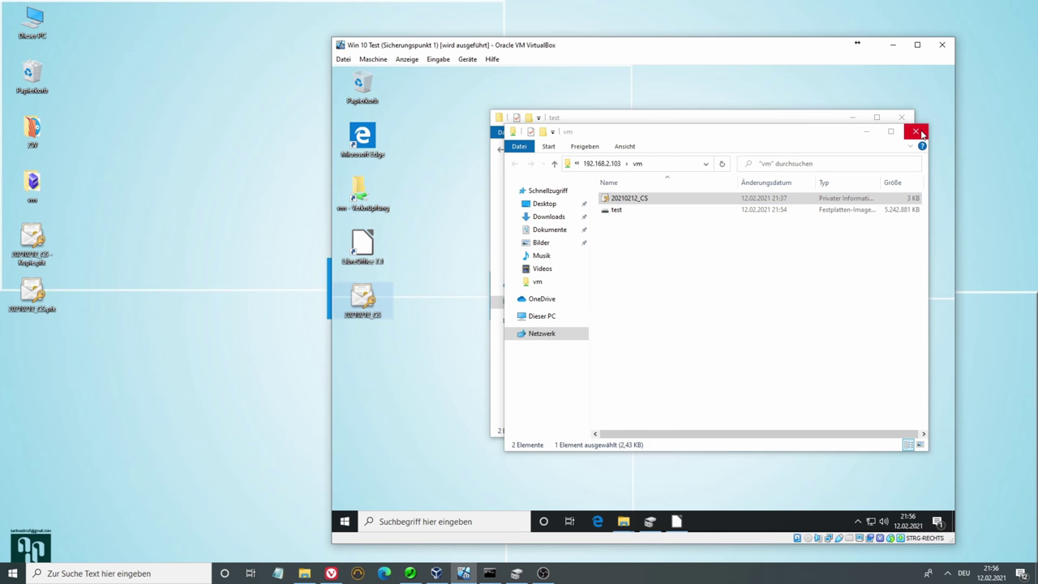
click(916, 131)
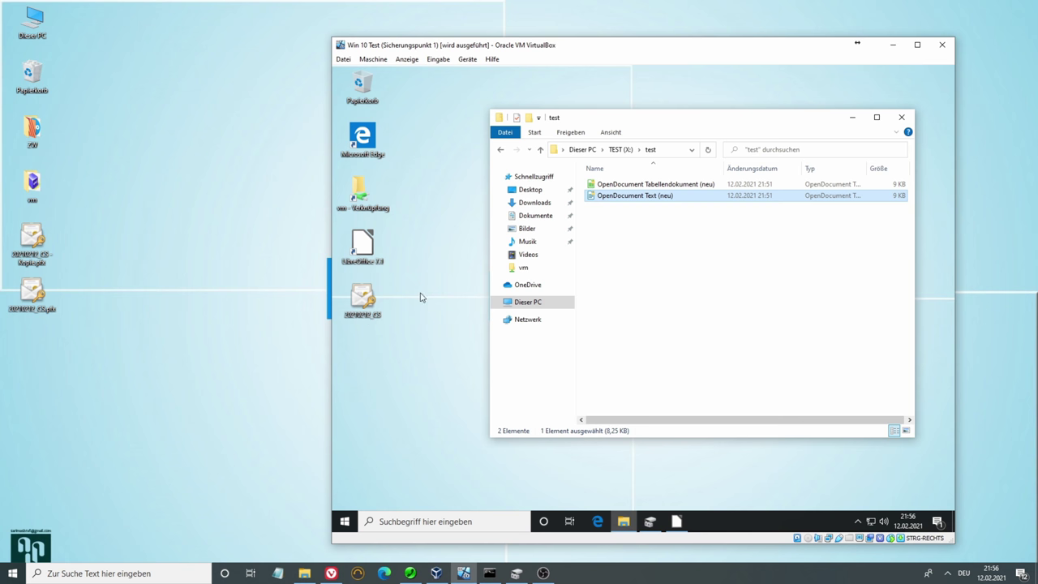
Start importing the 20210212_CS certificate and enter its private key password
double_click(363, 301)
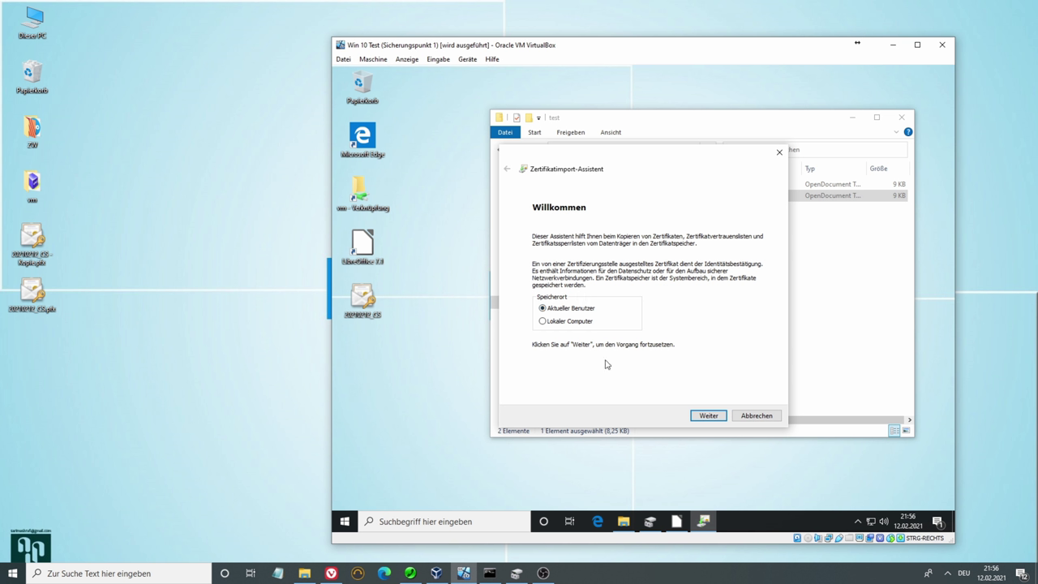
click(708, 416)
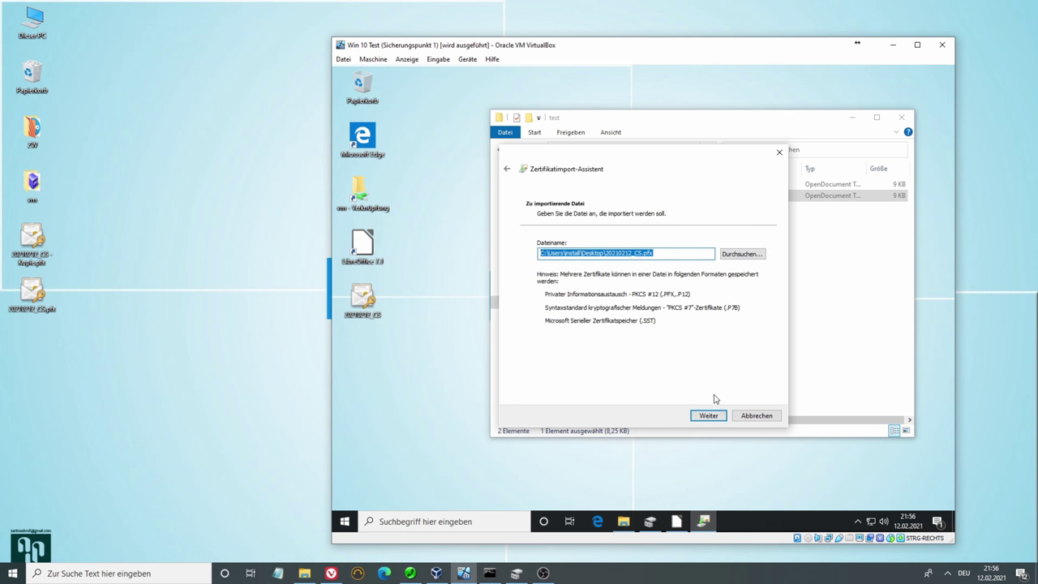
click(710, 416)
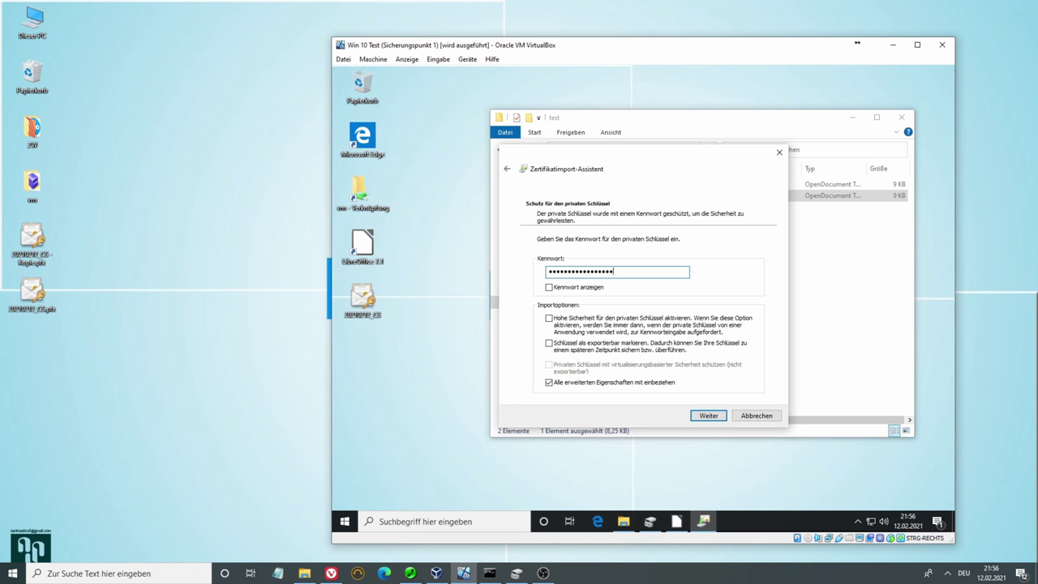
click(713, 416)
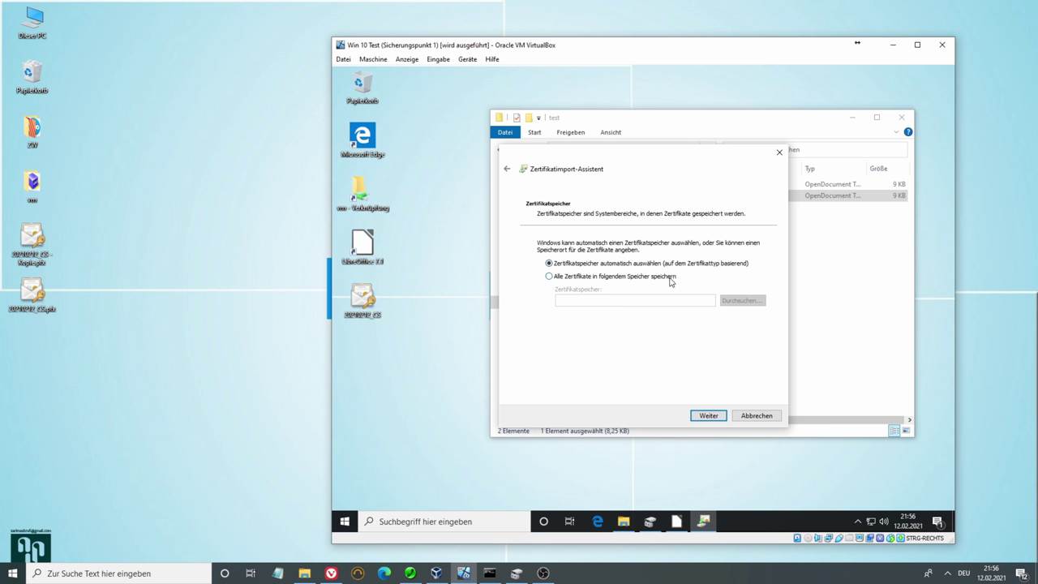
Let Windows choose the certificate store automatically and complete the import successfully
click(616, 276)
click(734, 301)
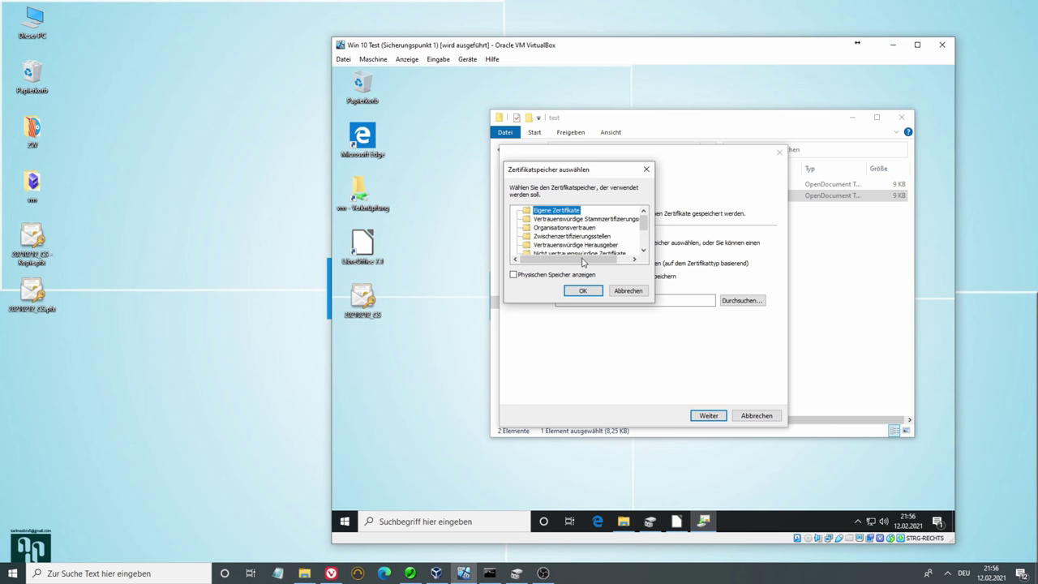
click(611, 291)
click(601, 267)
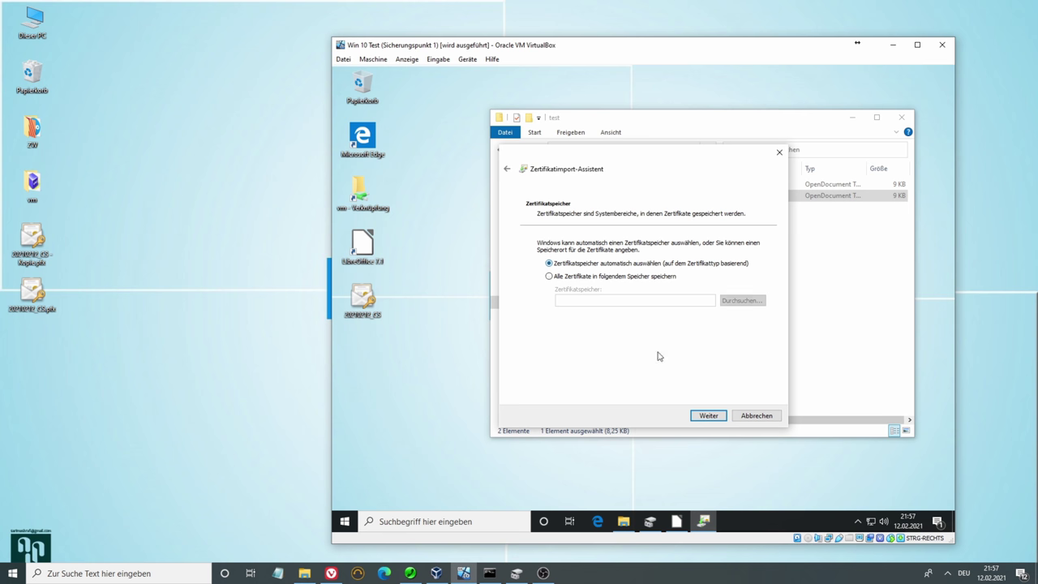
click(706, 417)
click(695, 415)
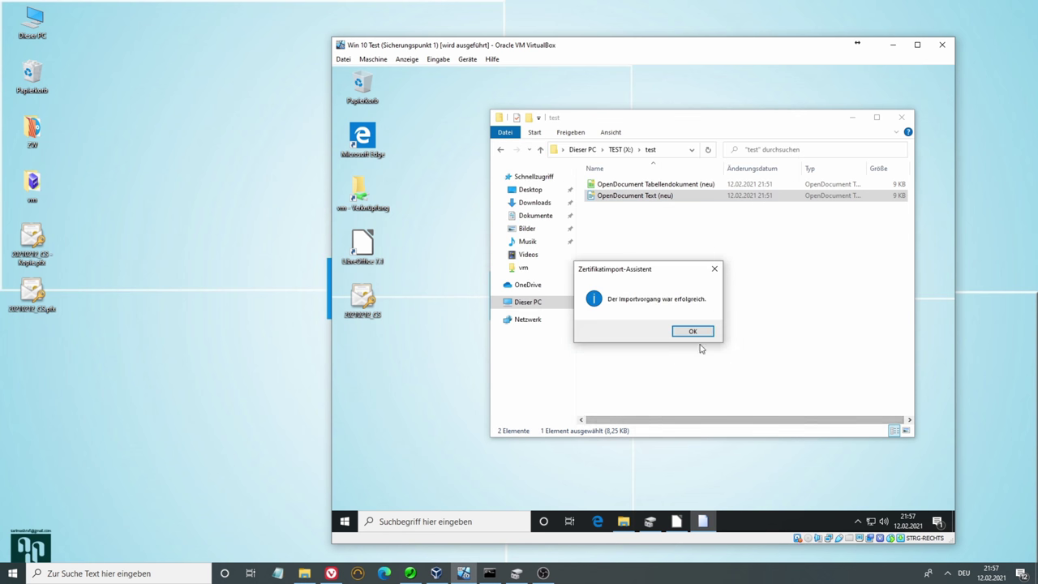
click(695, 332)
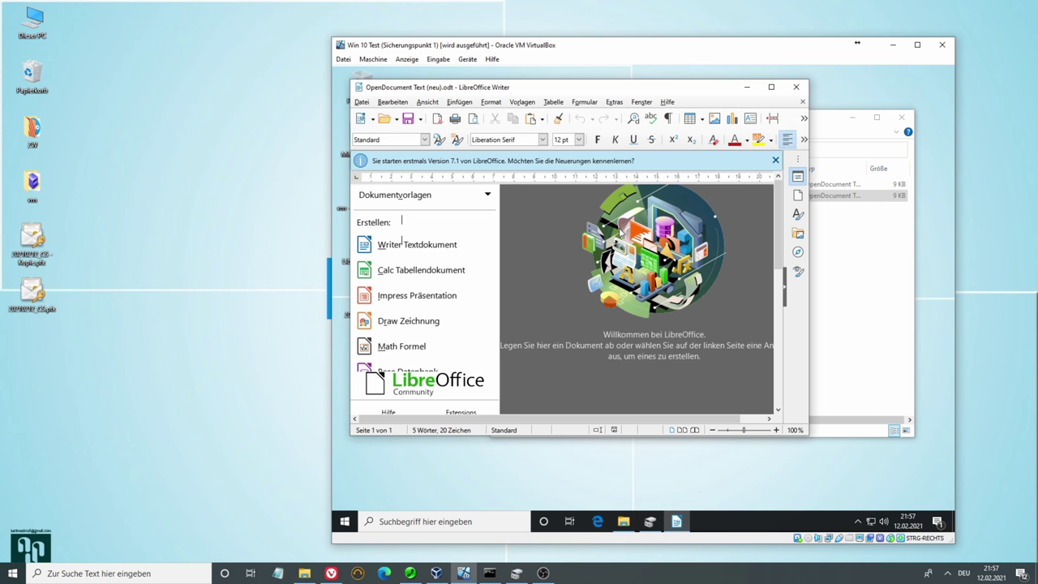
click(669, 308)
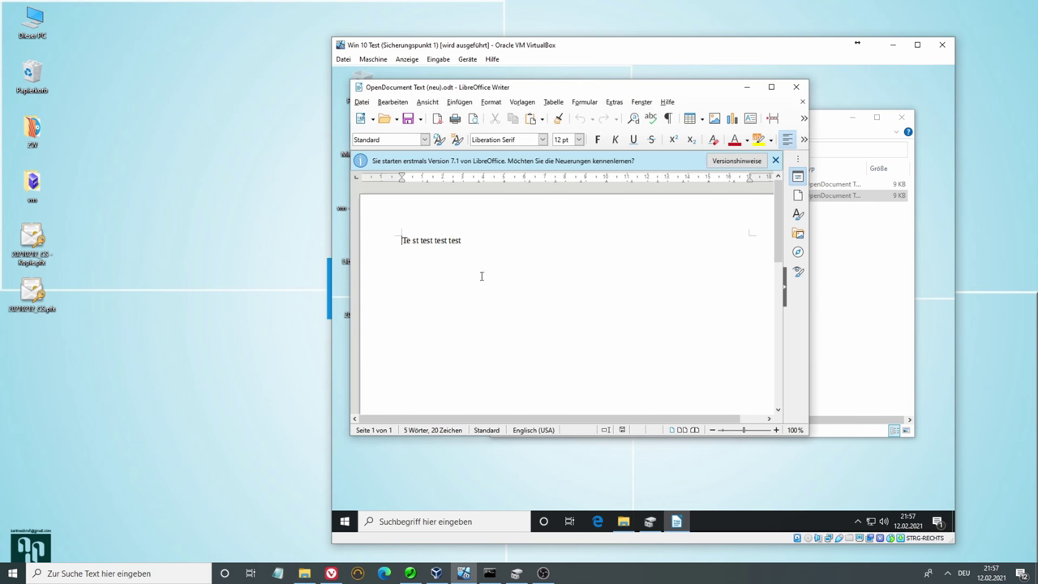
click(796, 87)
double_click(642, 184)
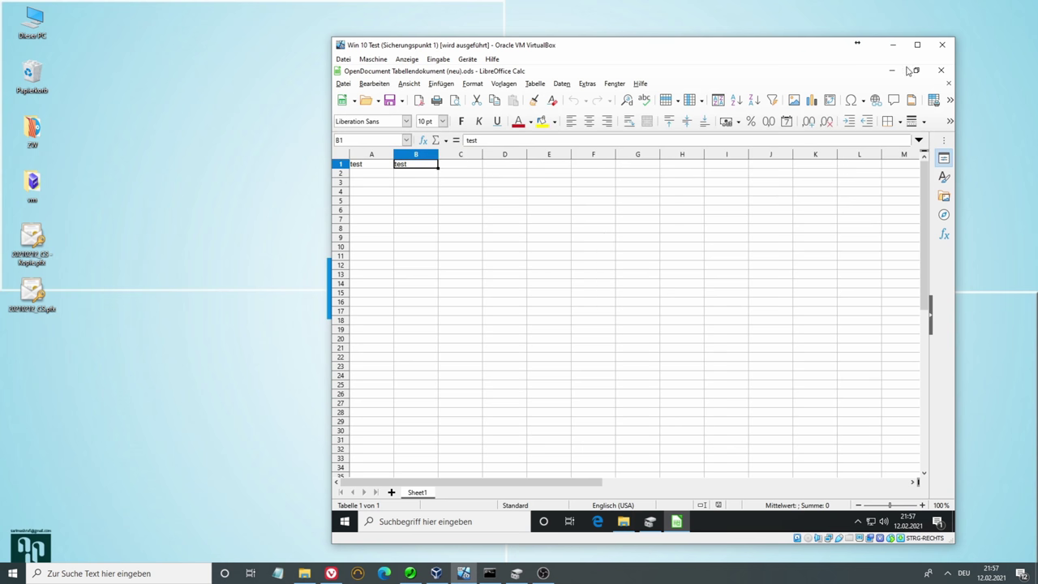
click(941, 70)
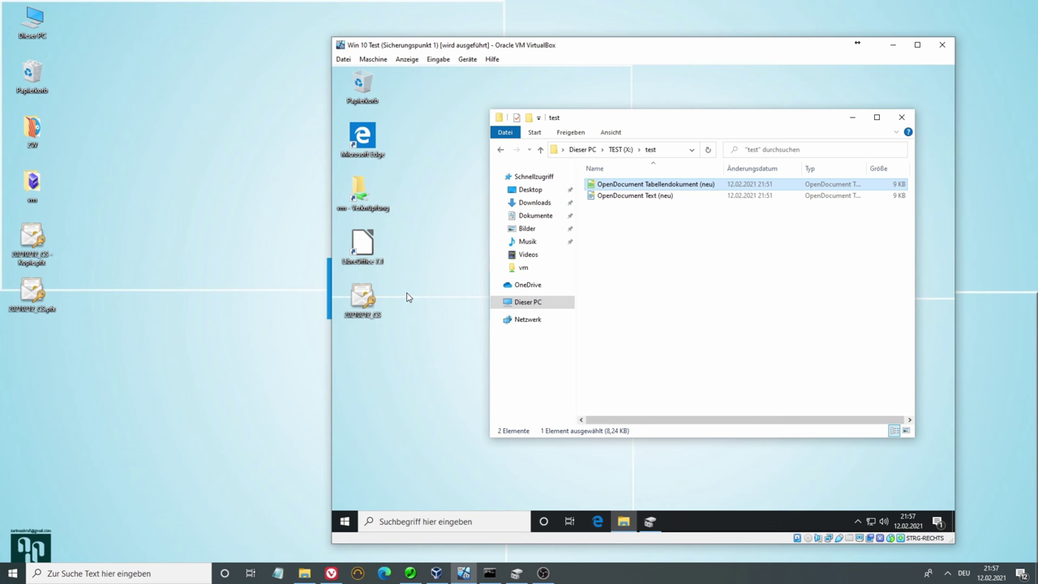
Launch Control Panel by searching 'sys' from Start and reposition the windows
click(350, 523)
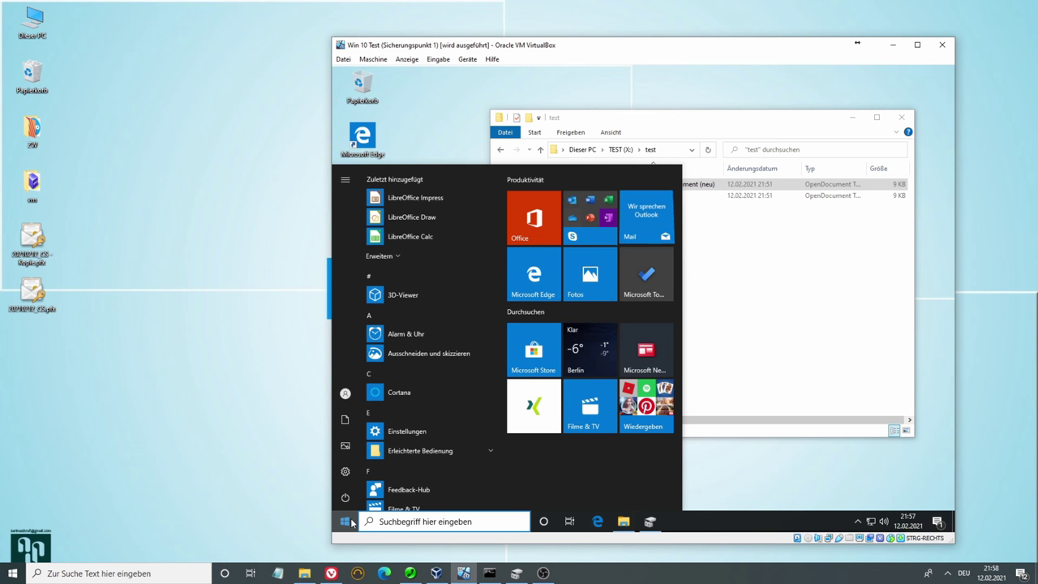
text(sys)
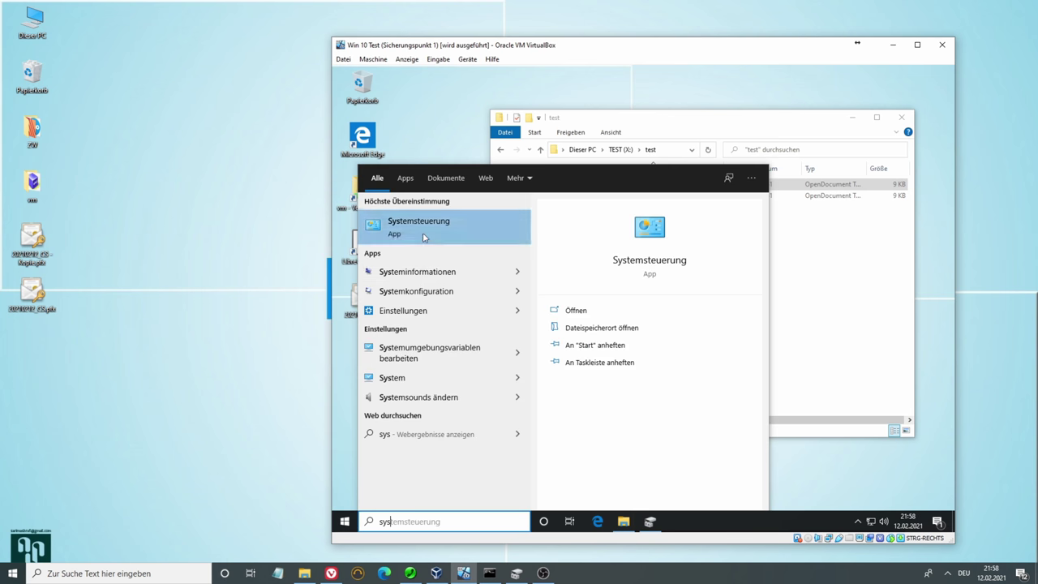
click(420, 235)
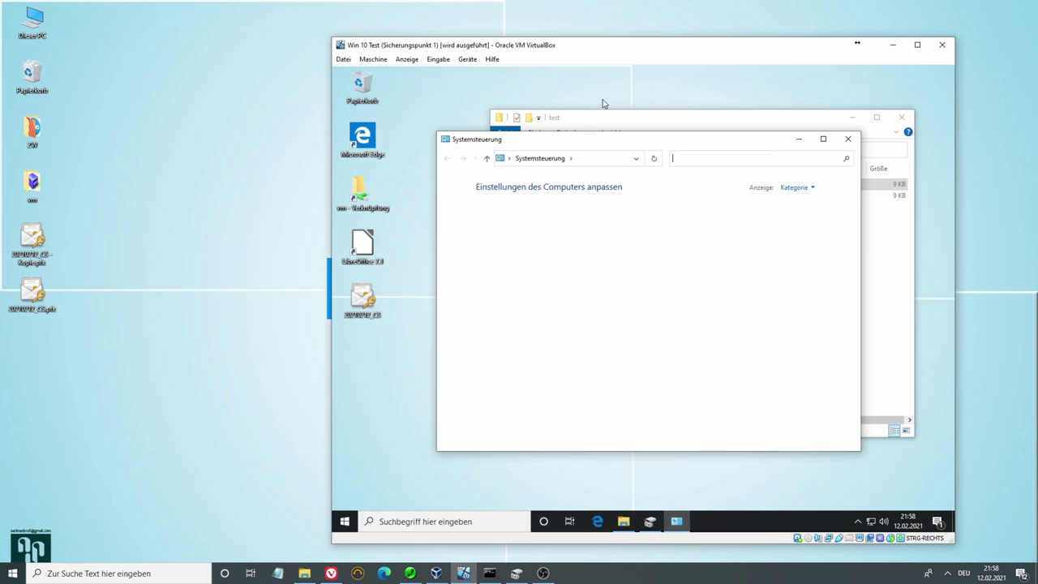
drag(676, 148, 640, 154)
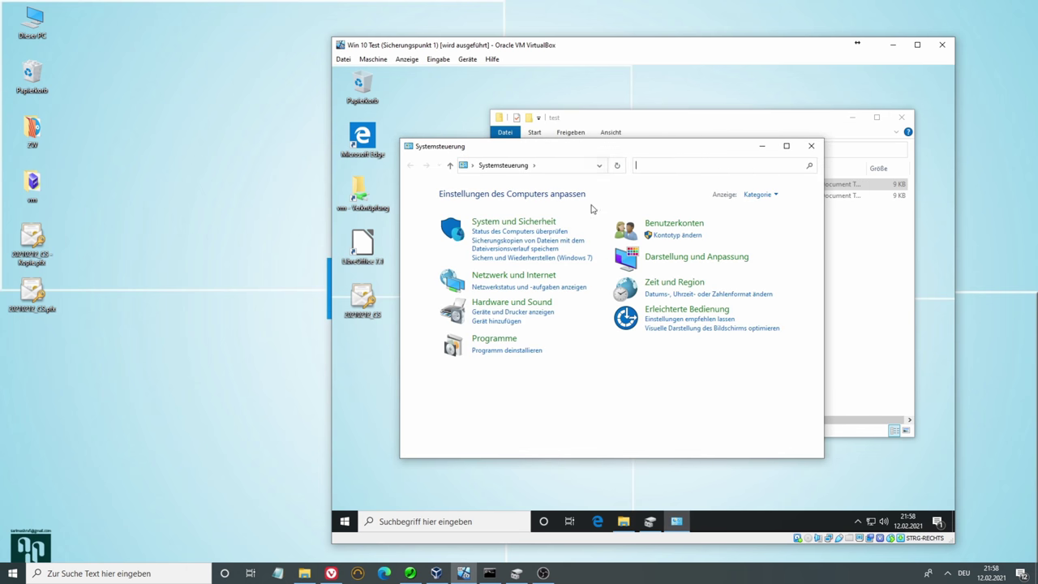
mouse_move(556, 55)
mouse_down()
mouse_move(590, 68)
mouse_move(565, 60)
mouse_up()
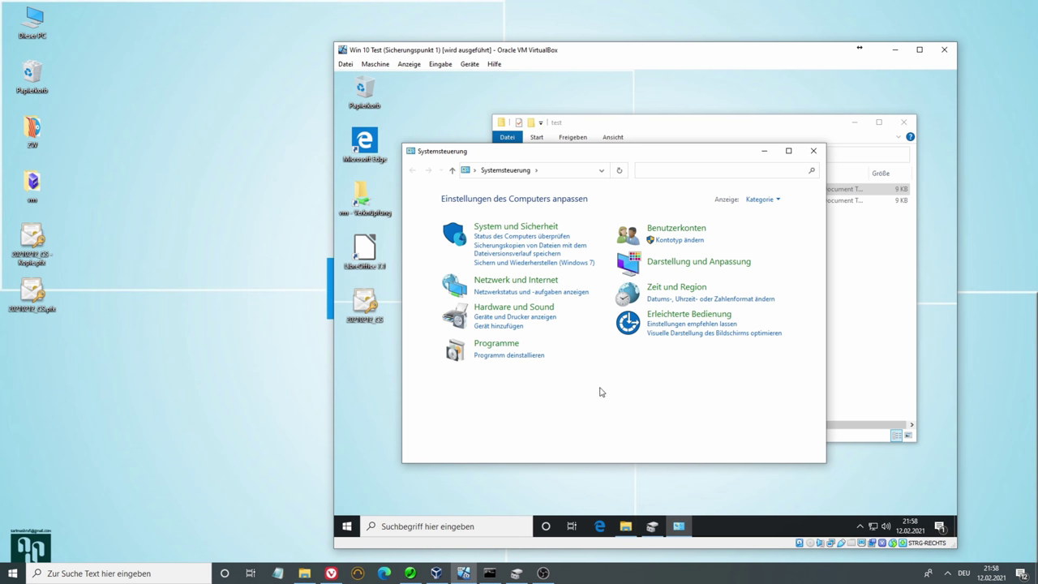
Switch Control Panel to small icons view and open Benutzerkonten
click(762, 198)
click(774, 241)
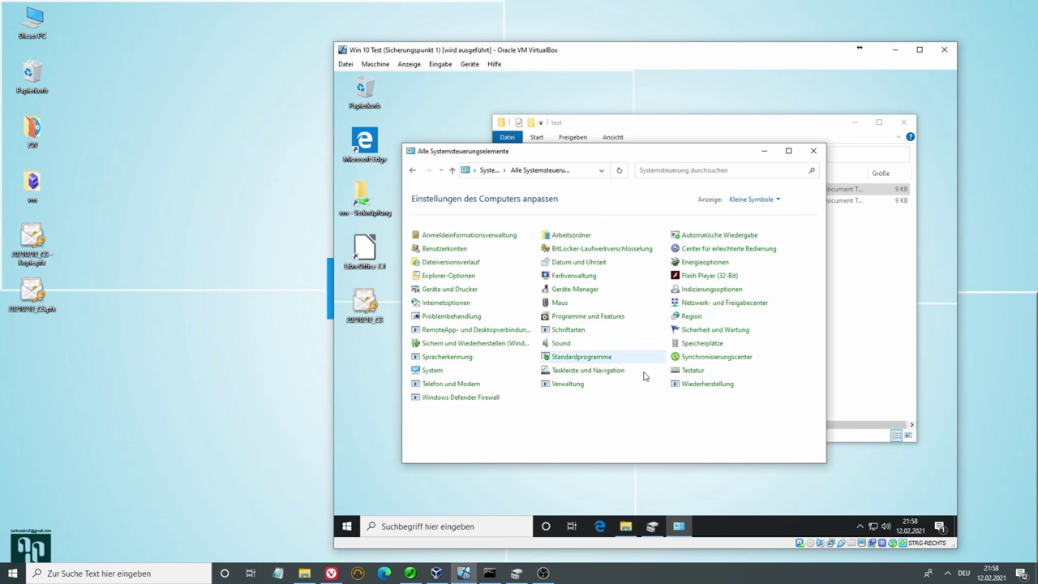
click(347, 527)
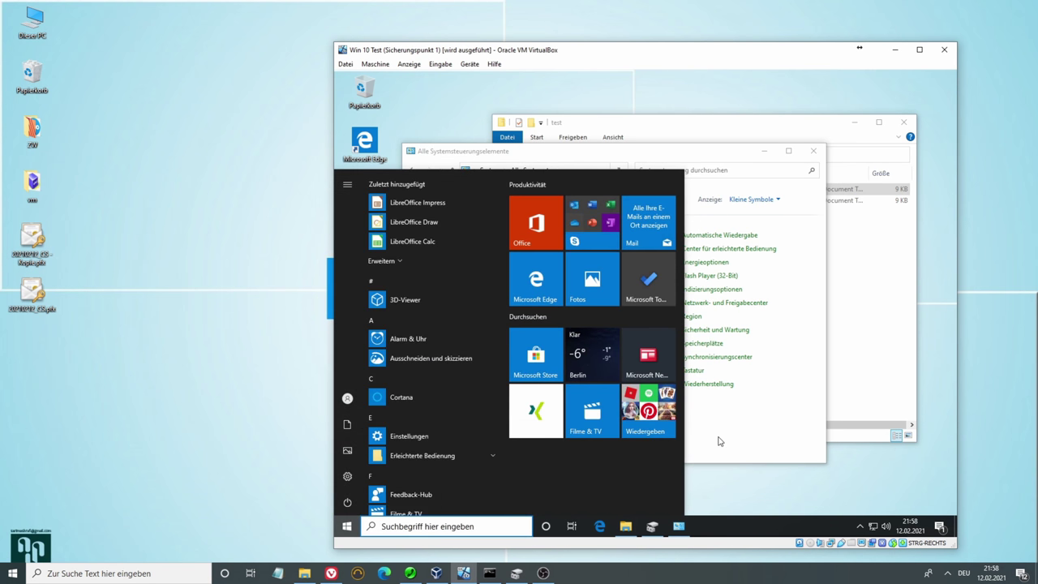
click(720, 442)
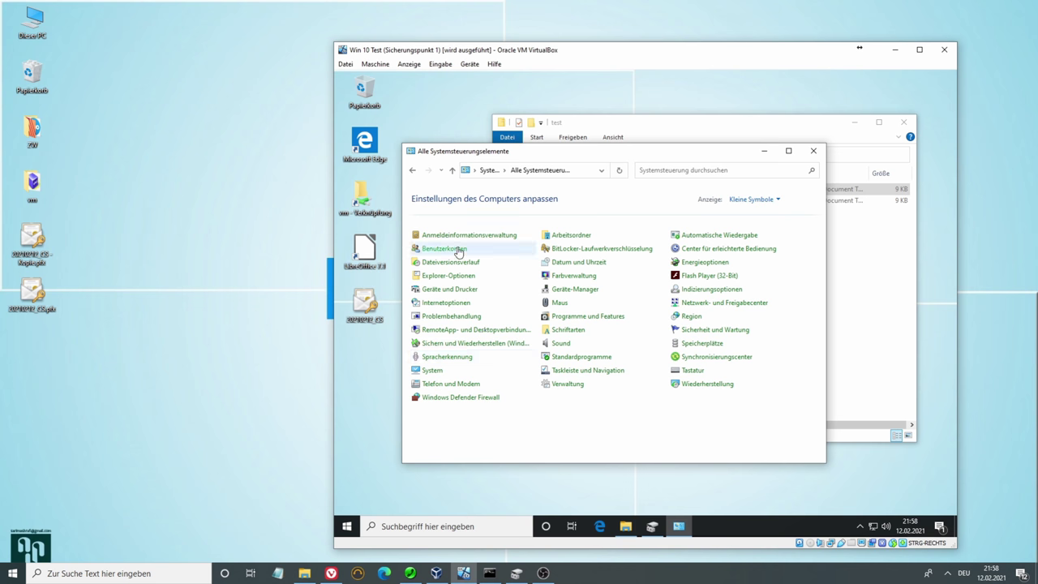
click(506, 253)
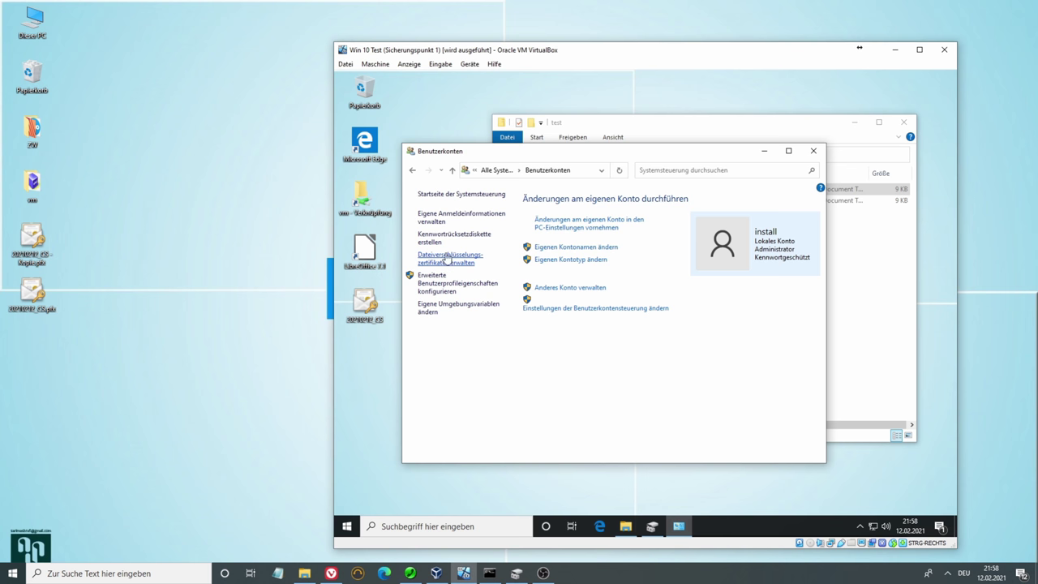
Via Dateiverschlüsselungszertifikate verwalten, keep the cs certificate and skip backing up the key
click(448, 258)
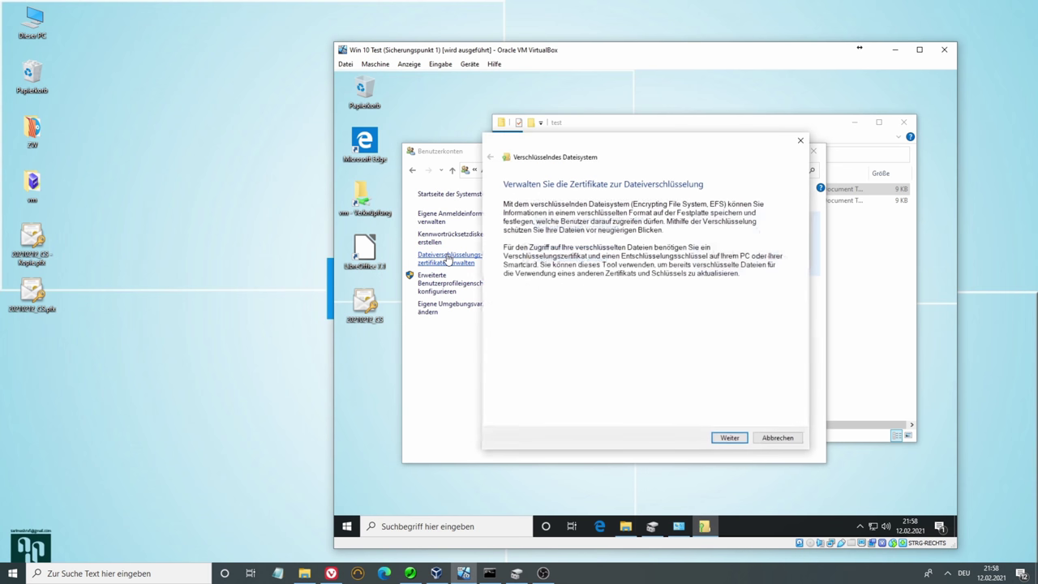
click(718, 439)
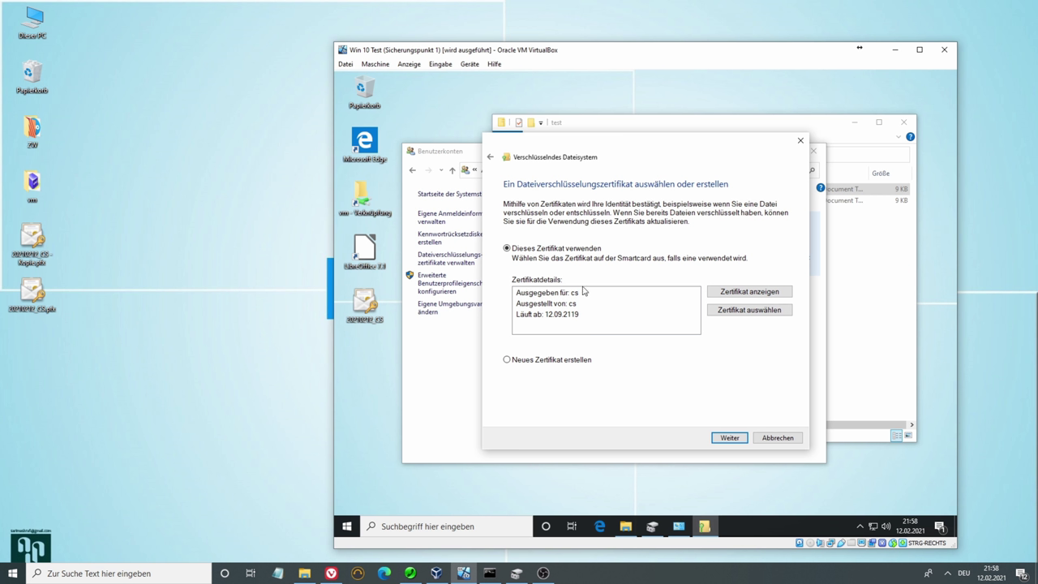
click(716, 318)
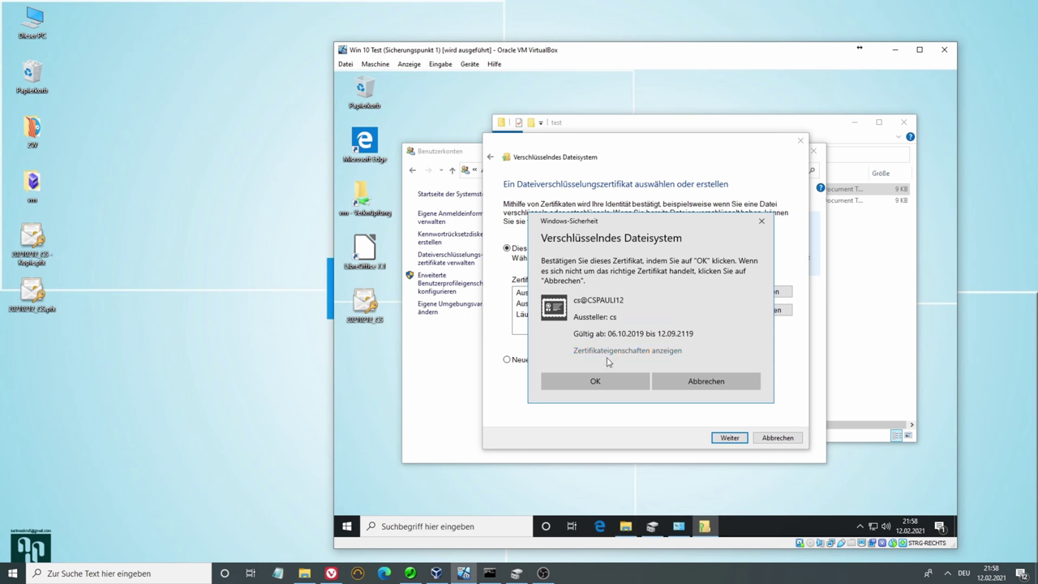
click(697, 379)
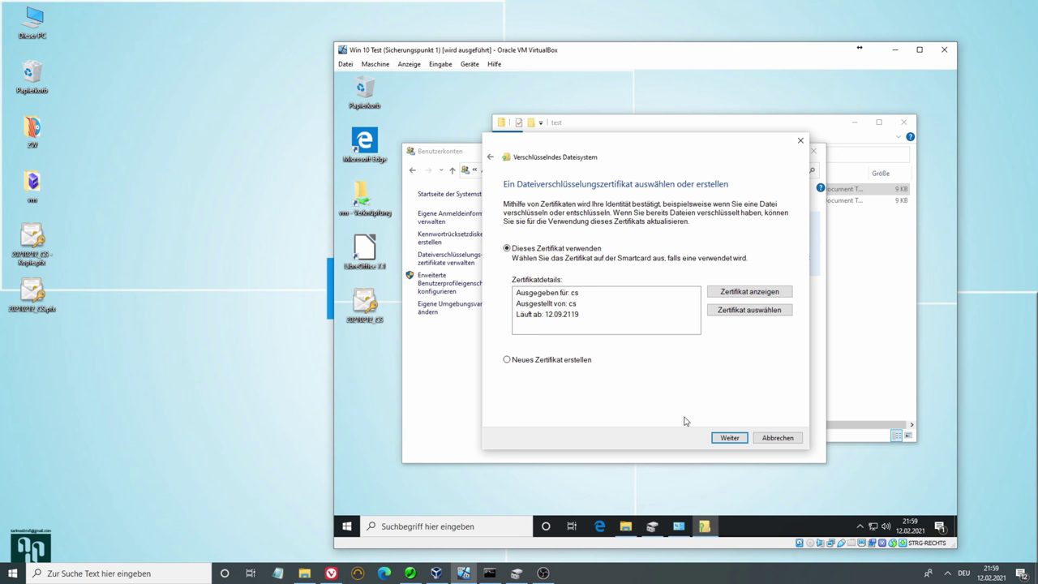
click(731, 442)
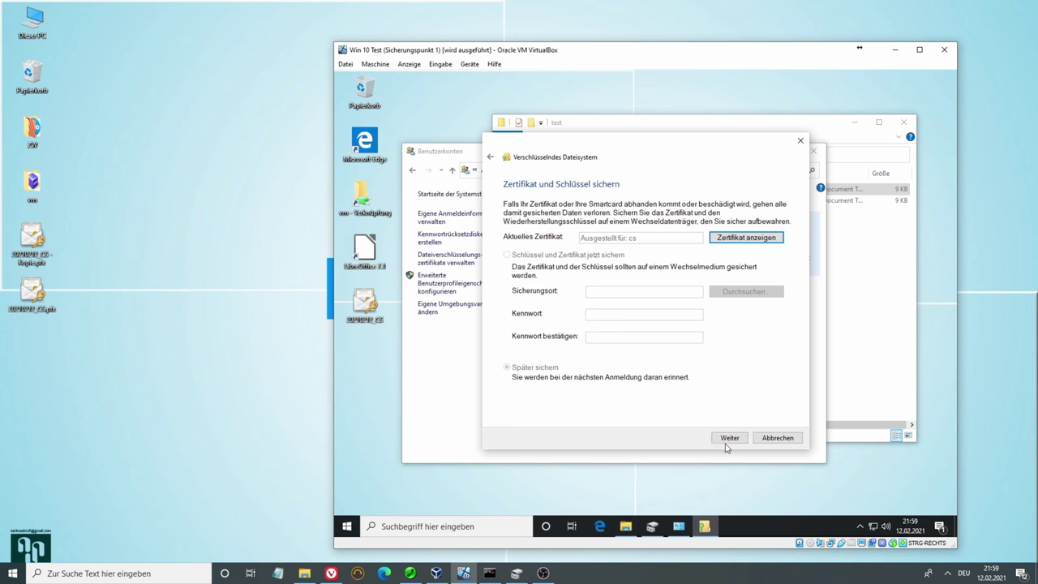
click(727, 440)
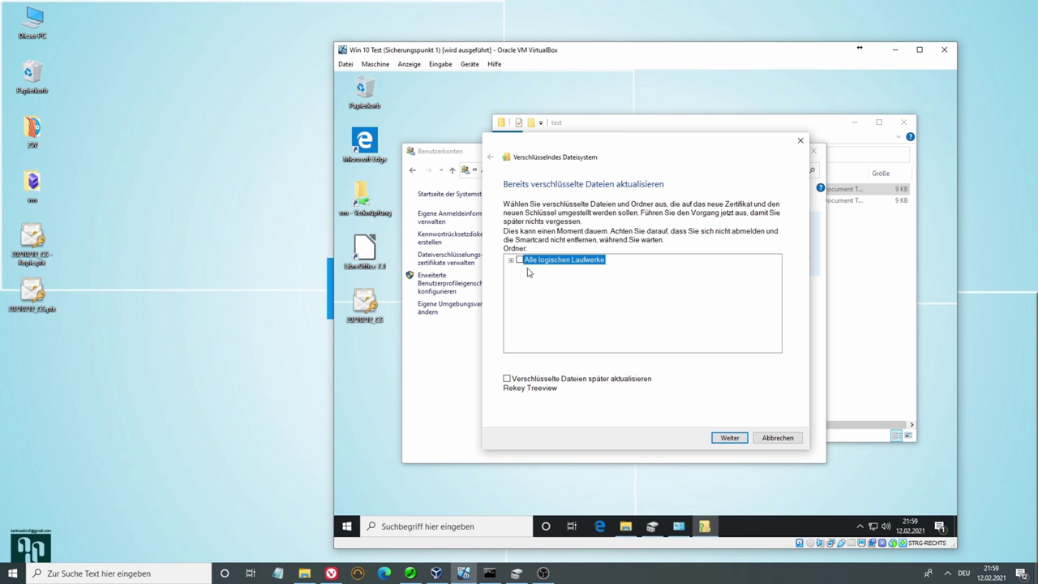
Tick Alle logischen Laufwerke and start updating the already encrypted files
click(520, 261)
click(730, 438)
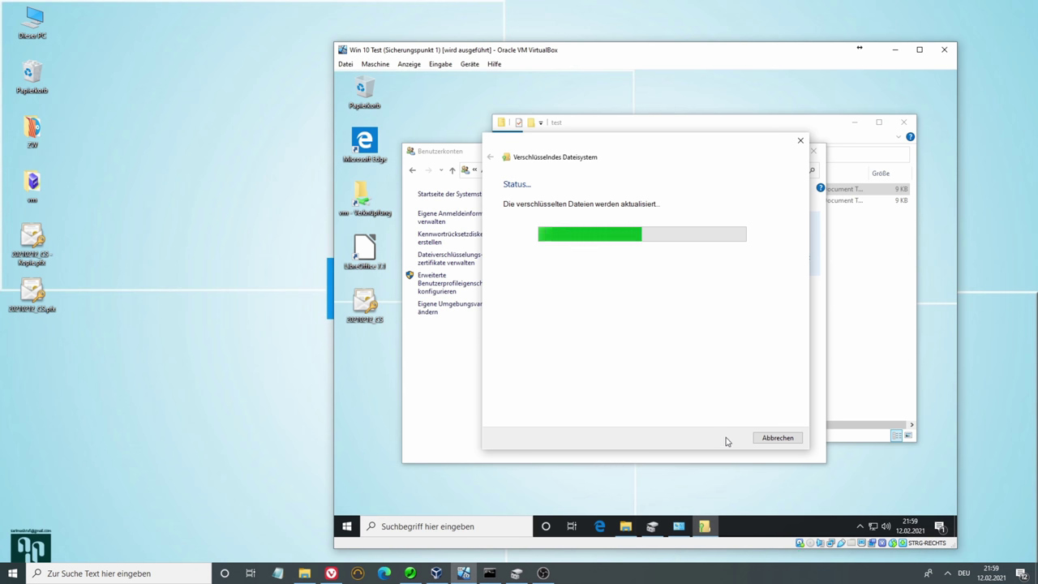